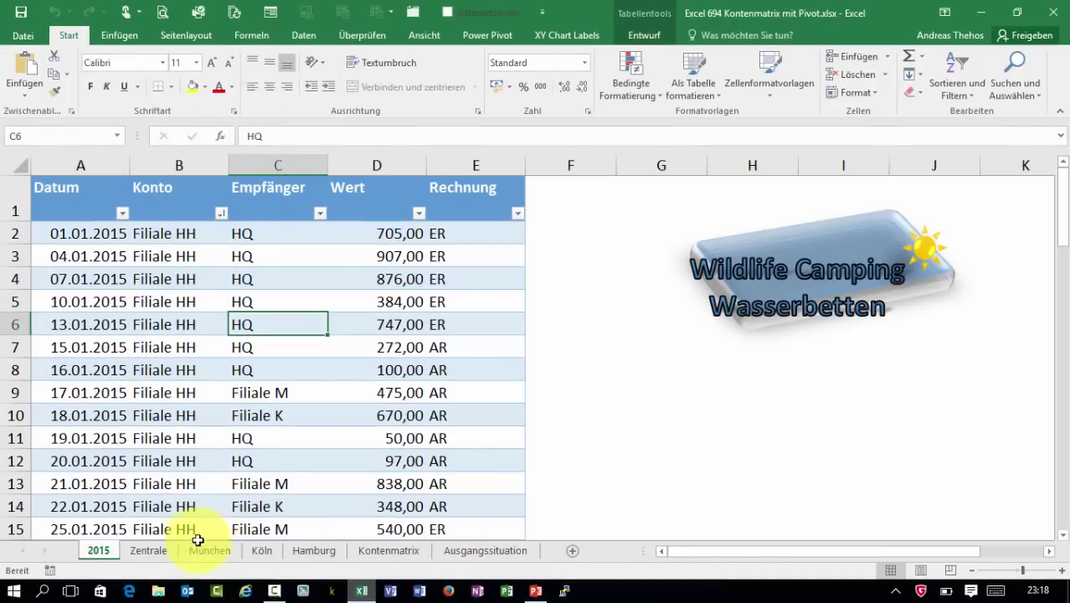
Review the Zentrale bookings, such as row 8's 07.01.2015 AR booking, then open the Hamburg sheet
left_click(154, 551)
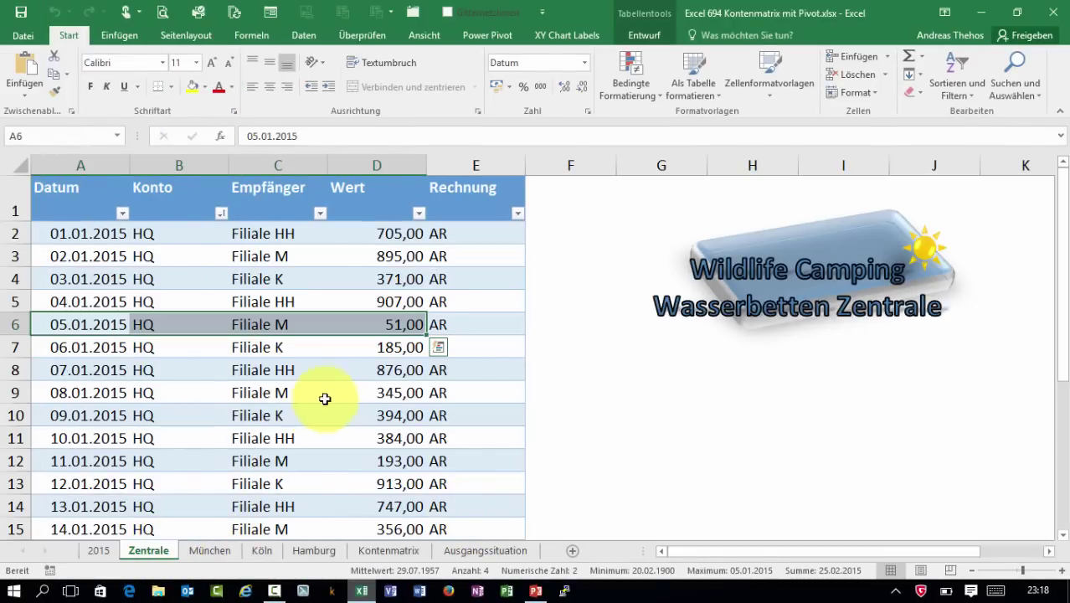
left_click_drag(178, 237, 155, 497)
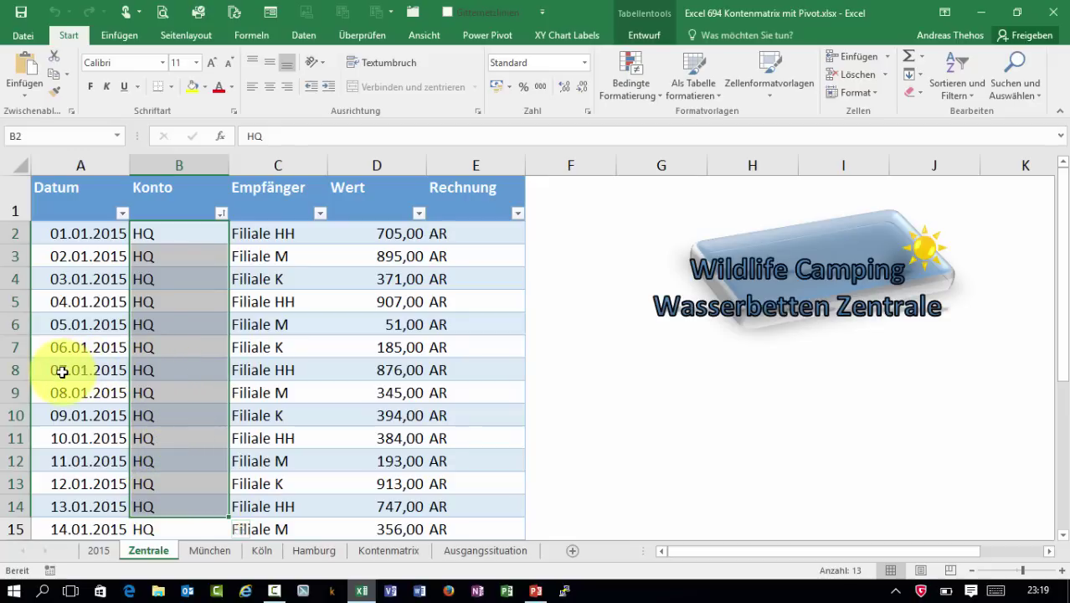
left_click_drag(62, 372, 310, 371)
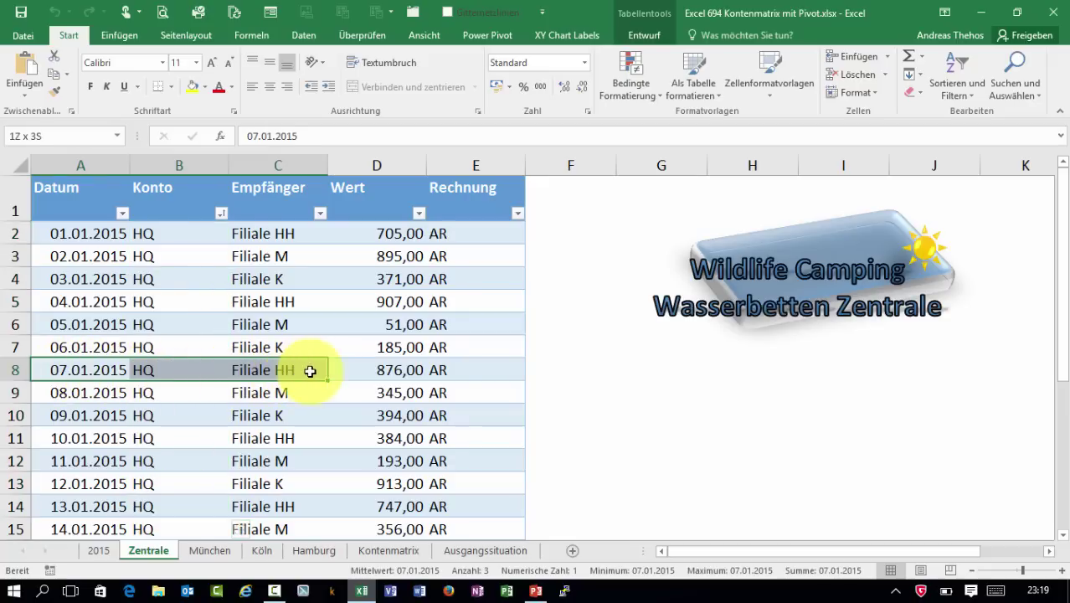
left_click_drag(310, 371, 385, 371)
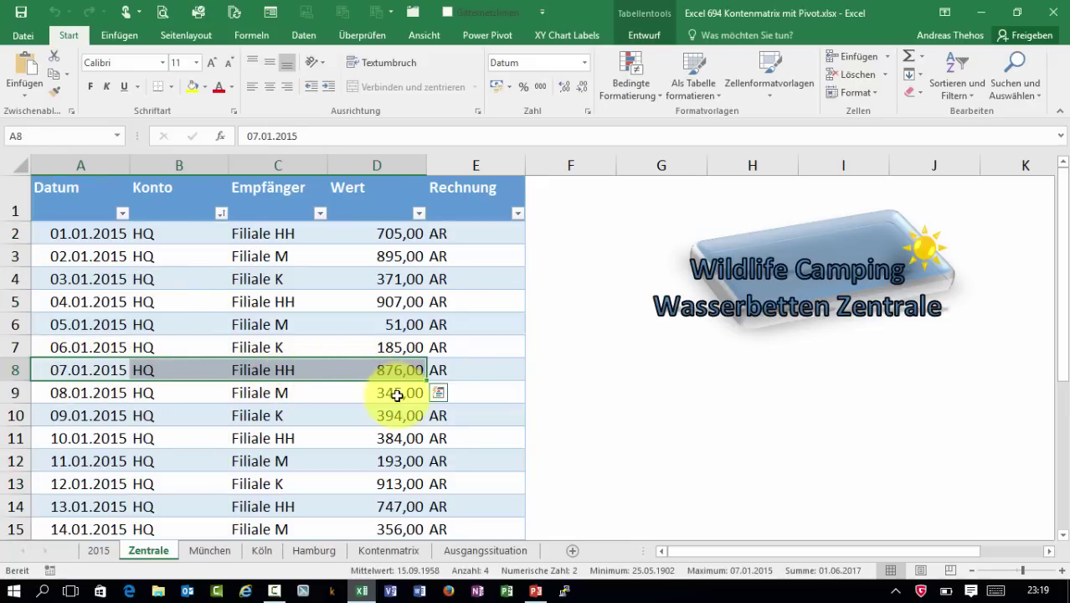
left_click(474, 374)
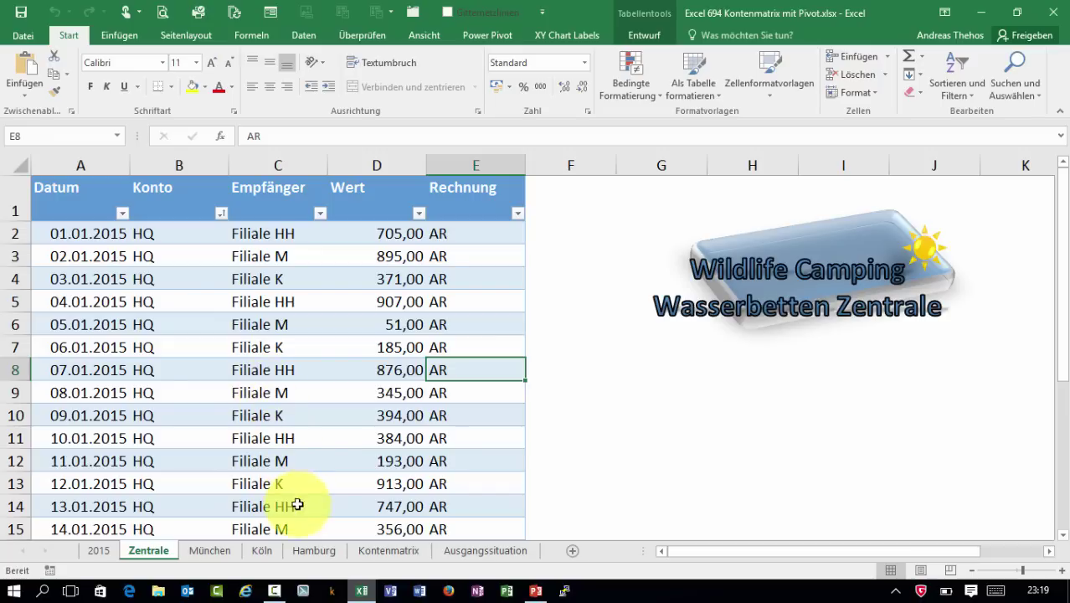
left_click(294, 554)
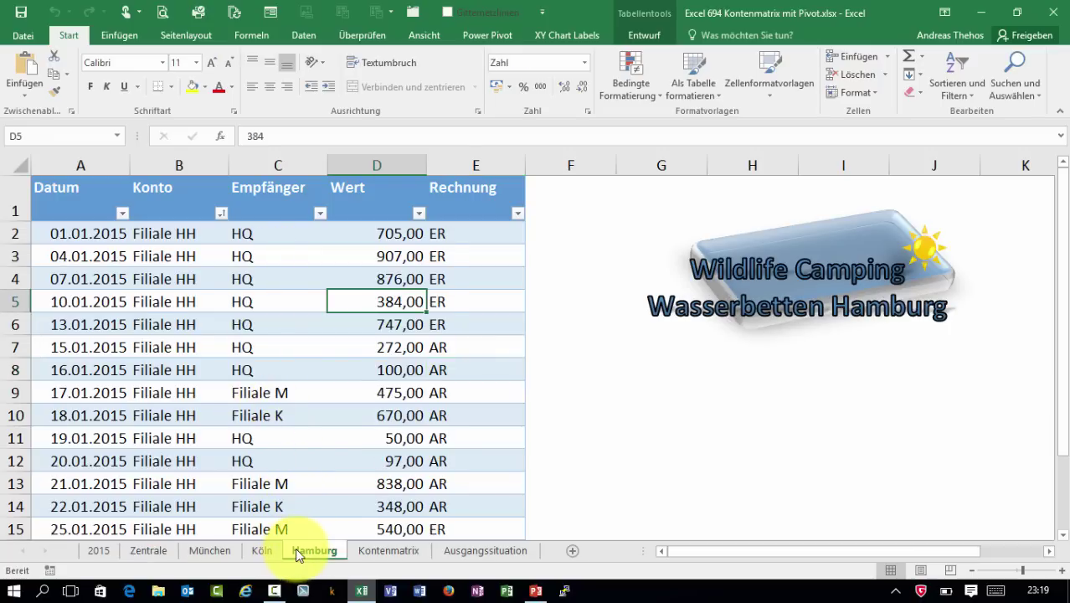
Look through Hamburg's bookings, like Filiale HH to HQ as ER, then inspect the München sheet
left_click_drag(83, 280, 502, 283)
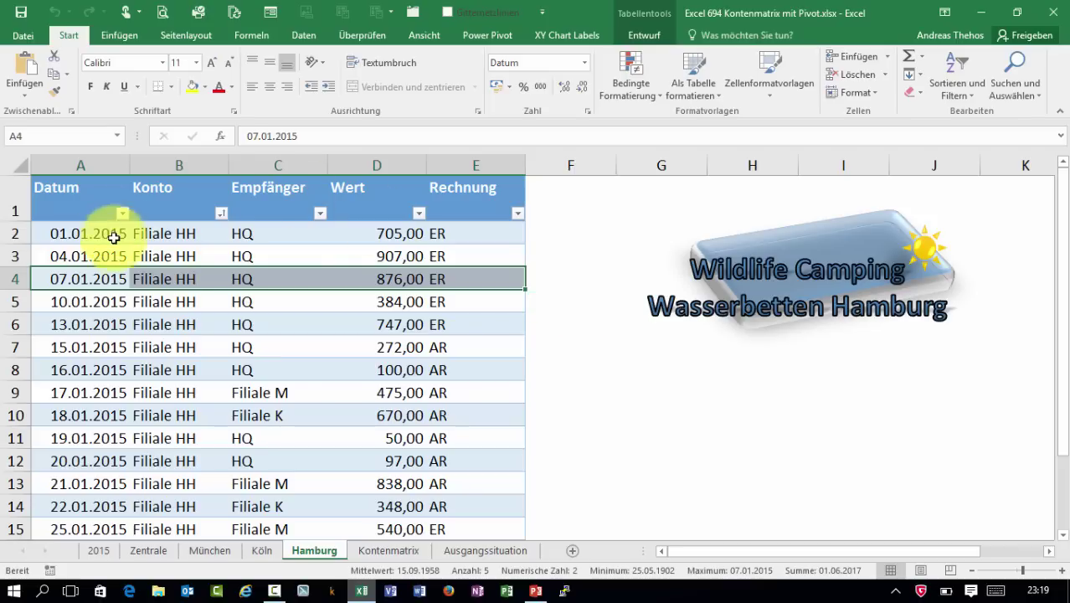
left_click(151, 278)
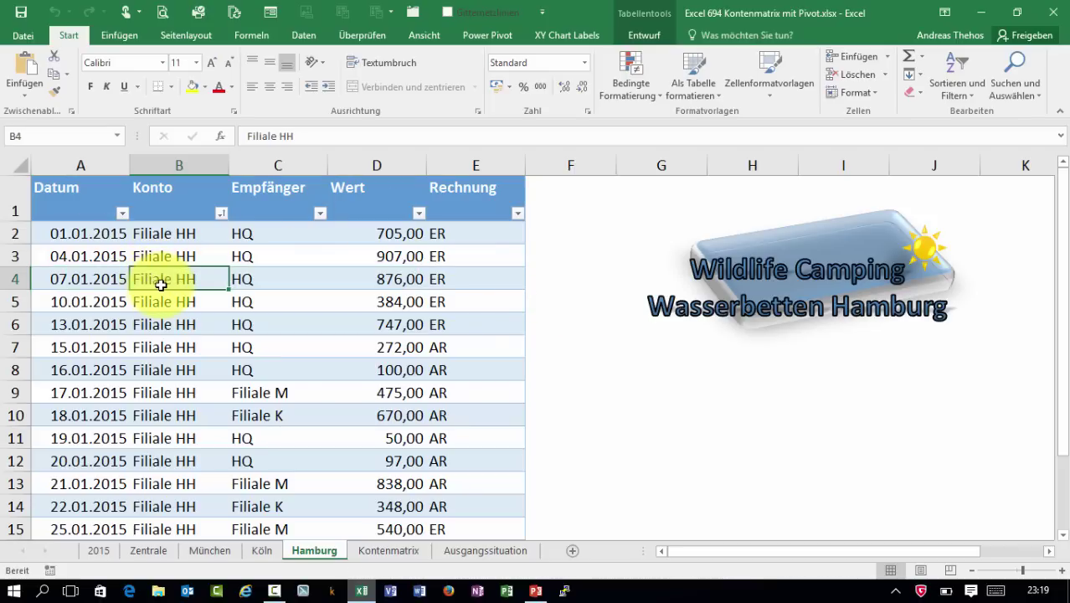
left_click(252, 276)
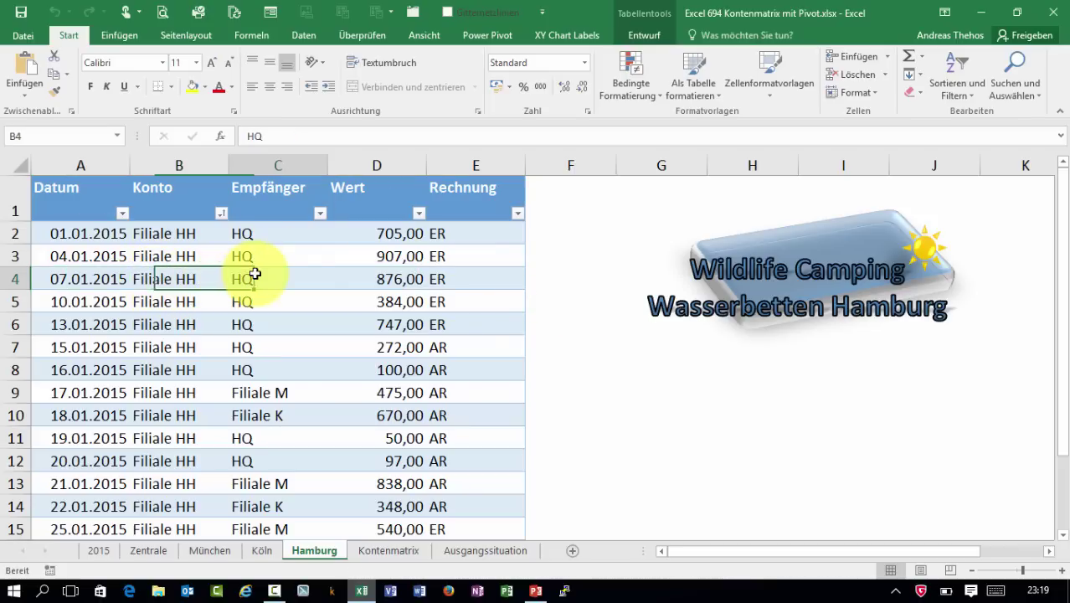
left_click(455, 281)
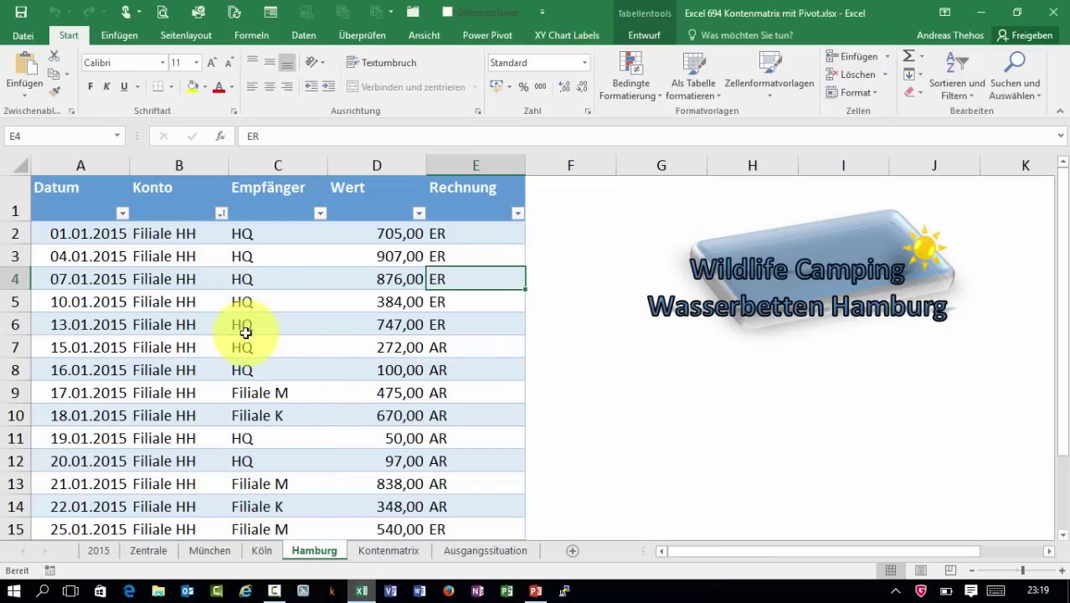
scroll(263, 352, "down", 1)
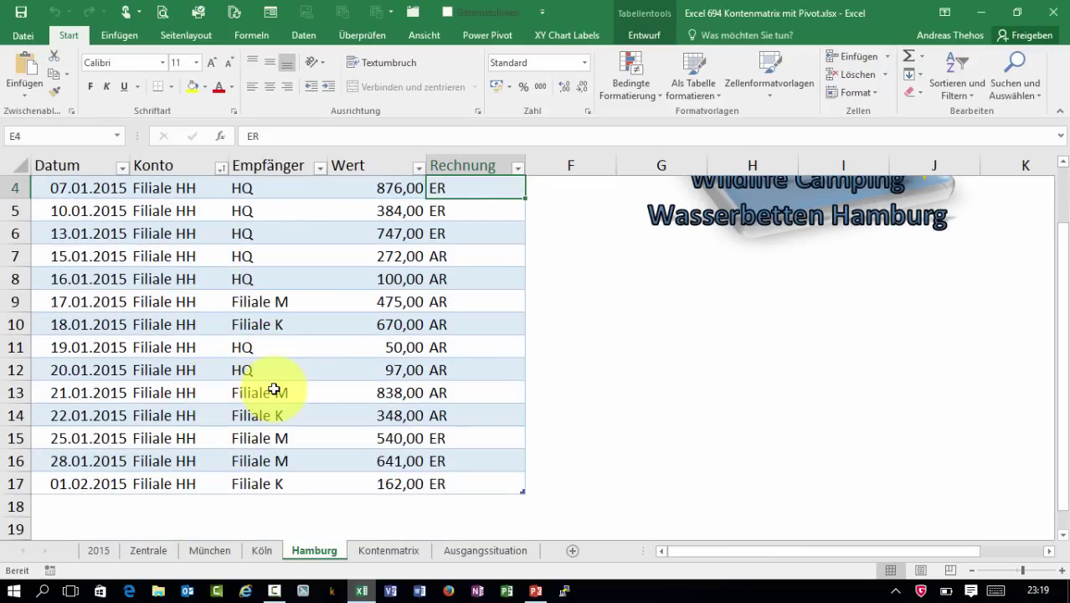
left_click_drag(172, 392, 272, 393)
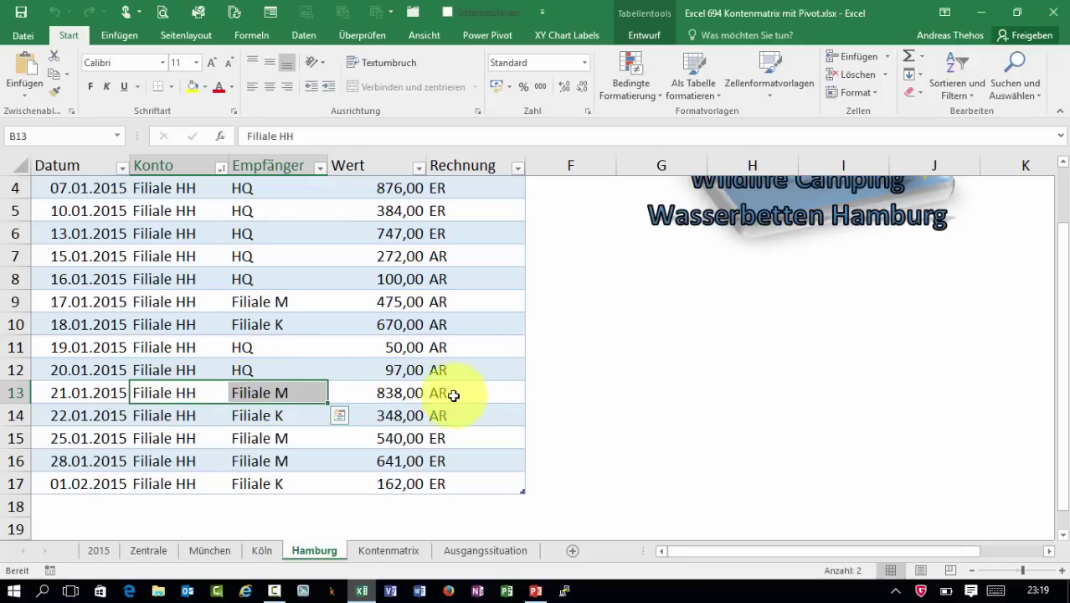
left_click(212, 550)
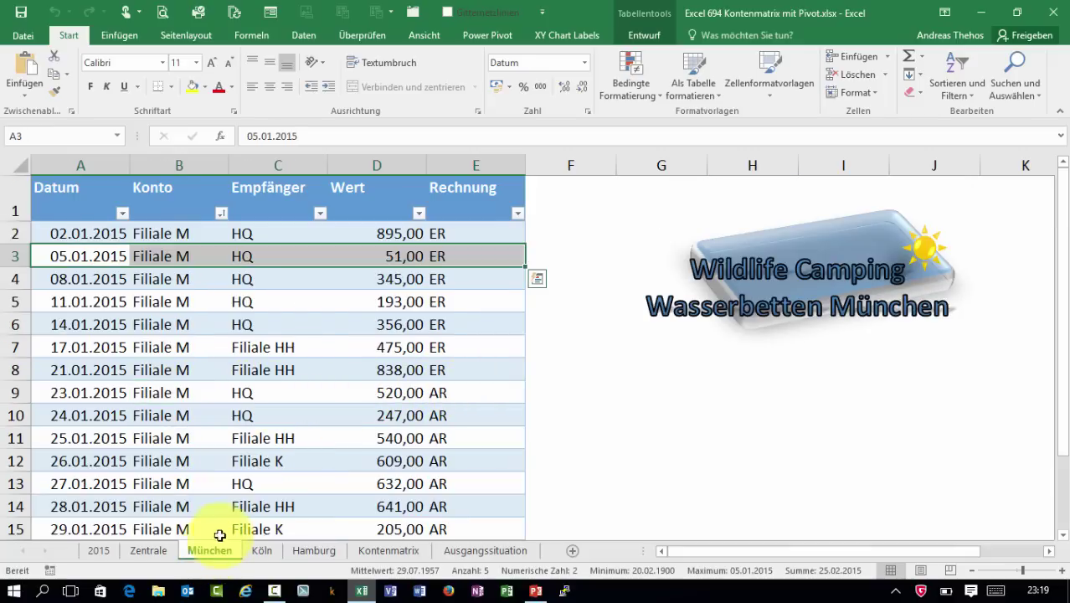
left_click(175, 369)
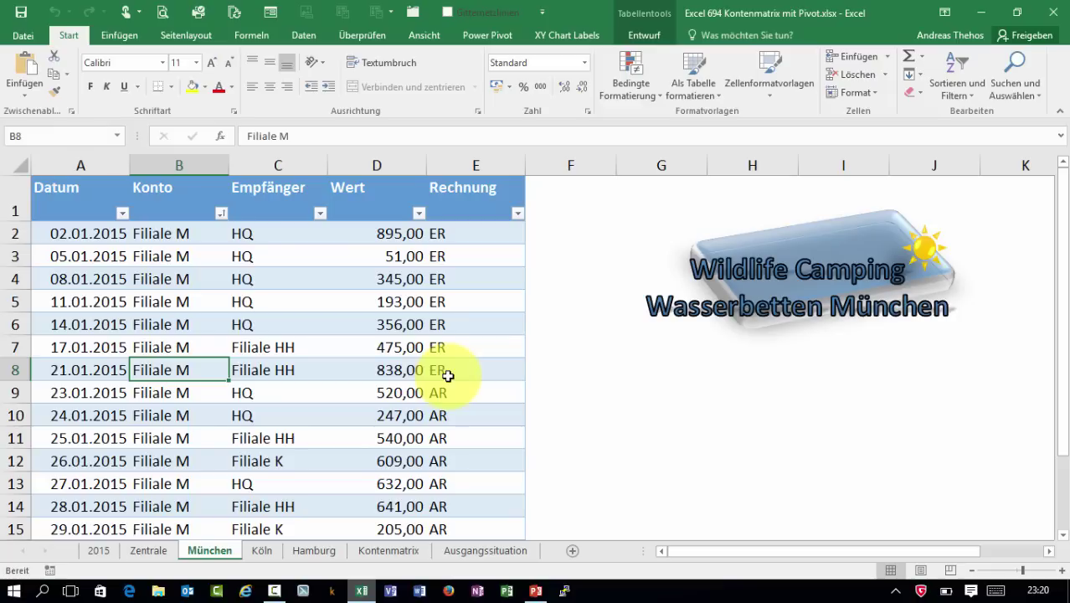
left_click(98, 551)
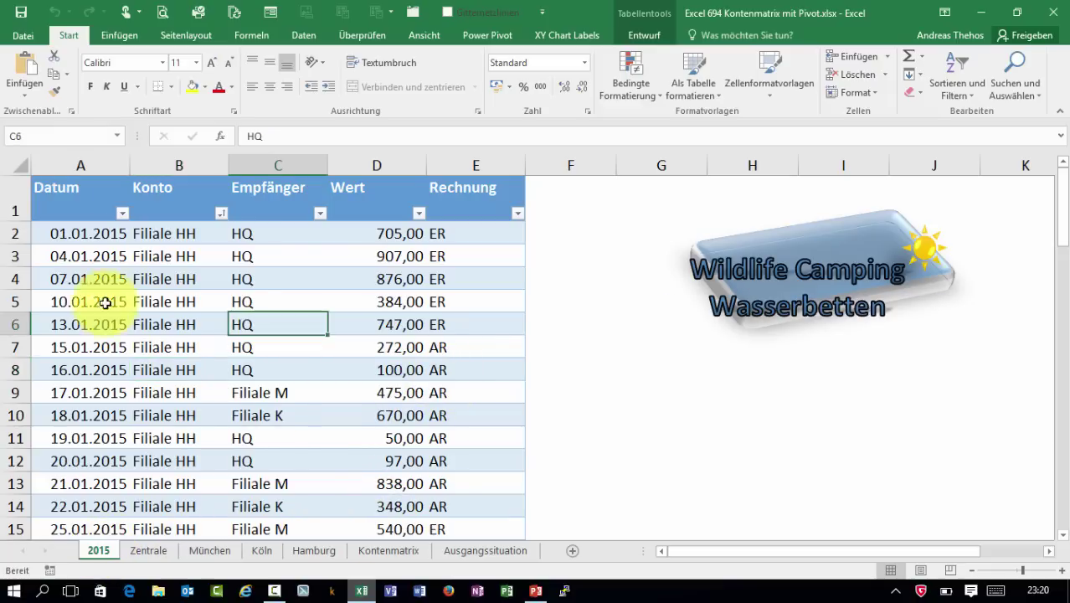
mouse_move(46, 234)
left_mouse_down()
mouse_move(431, 520)
mouse_move(445, 557)
left_mouse_up()
scroll(330, 462, "down", 5)
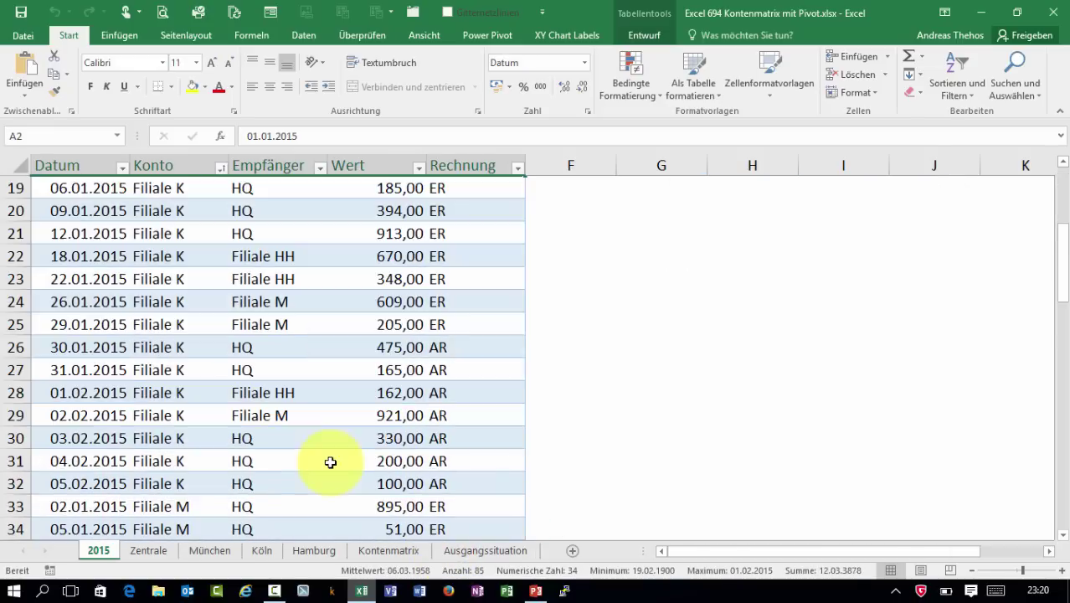
scroll(331, 462, "down", 4)
scroll(328, 469, "up", 10)
scroll(328, 469, "up", 1)
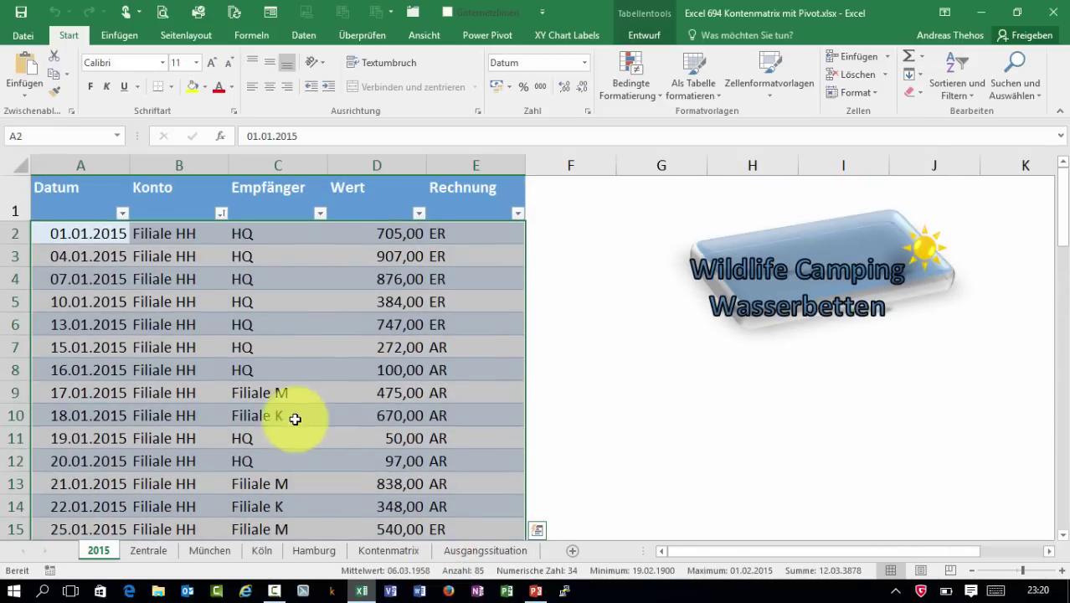
left_click(289, 394)
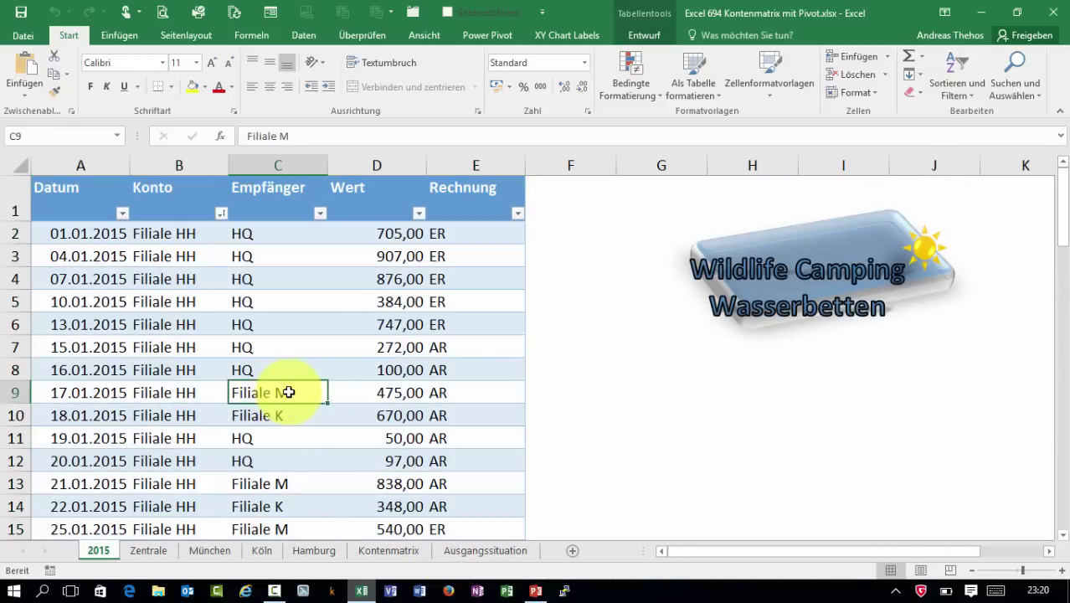
left_click(387, 550)
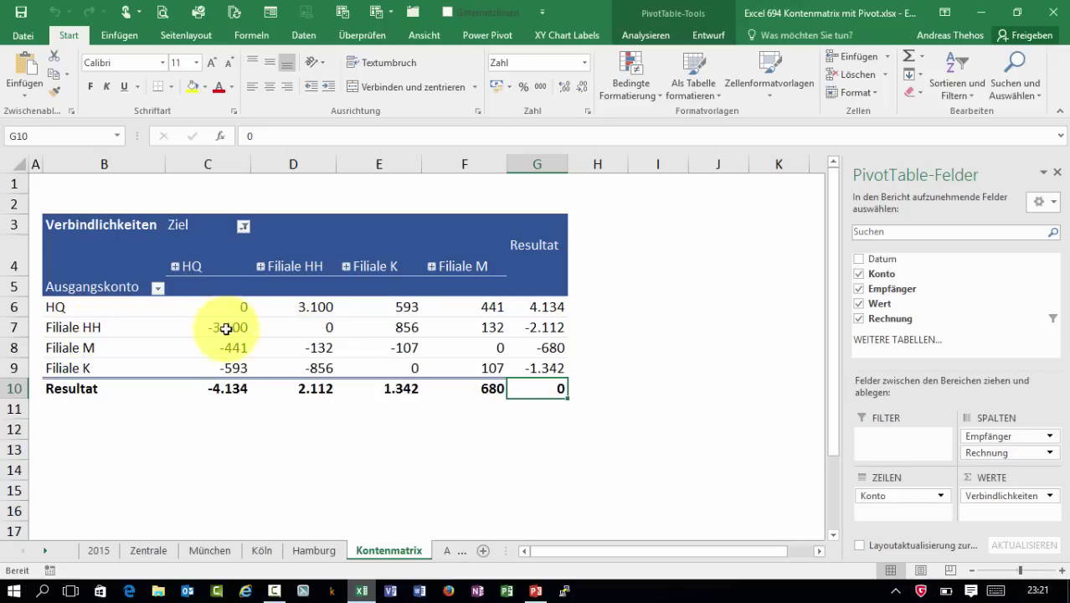
mouse_move(227, 327)
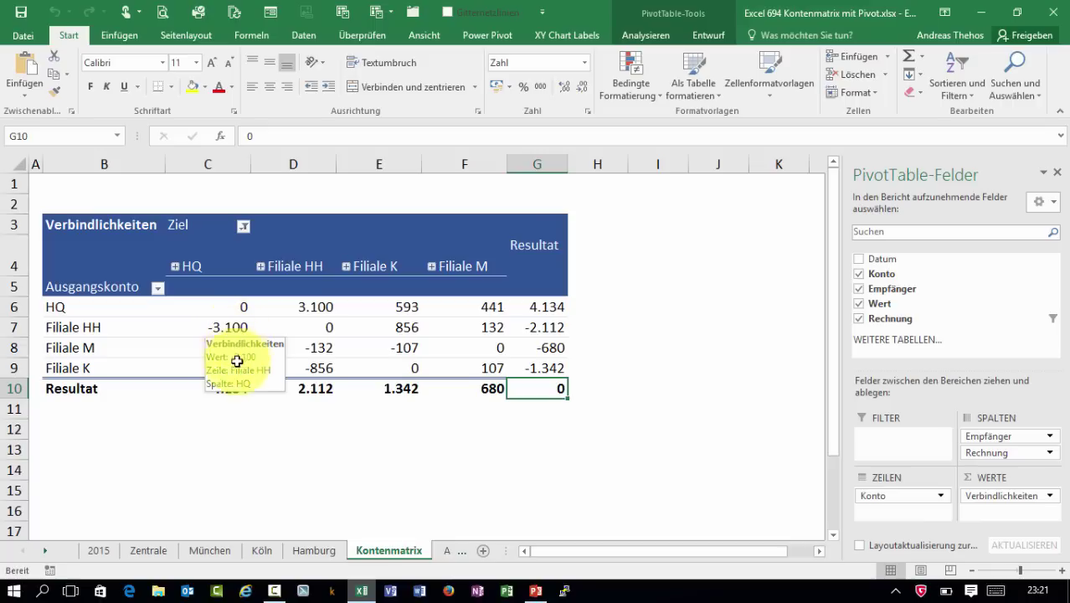
left_click(98, 551)
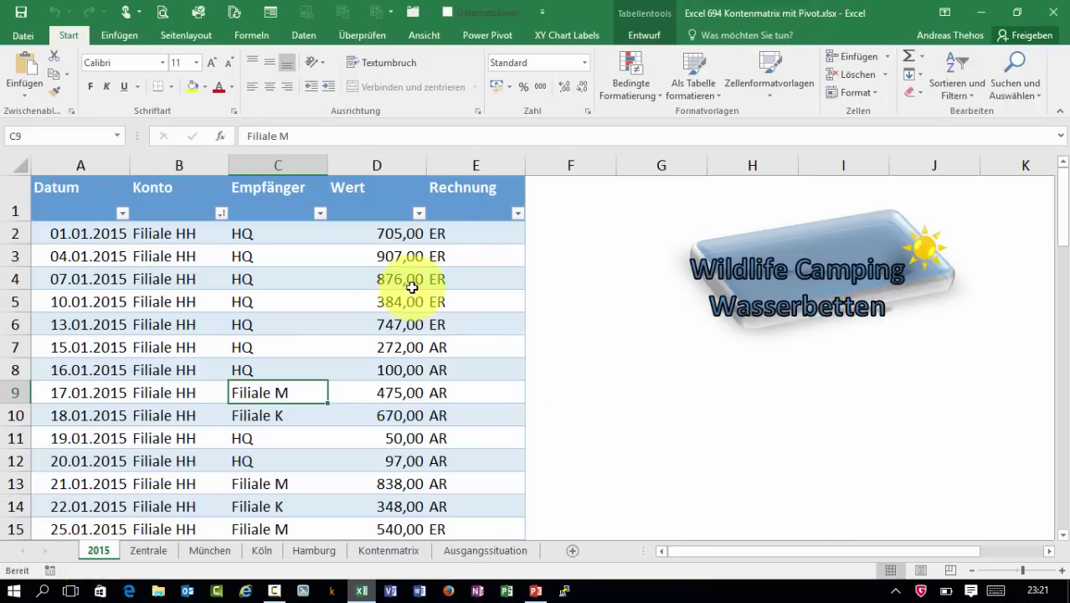
Check the ER and AR entries and the Wert amounts D2:D11 on the 2015 sheet
left_click(461, 235)
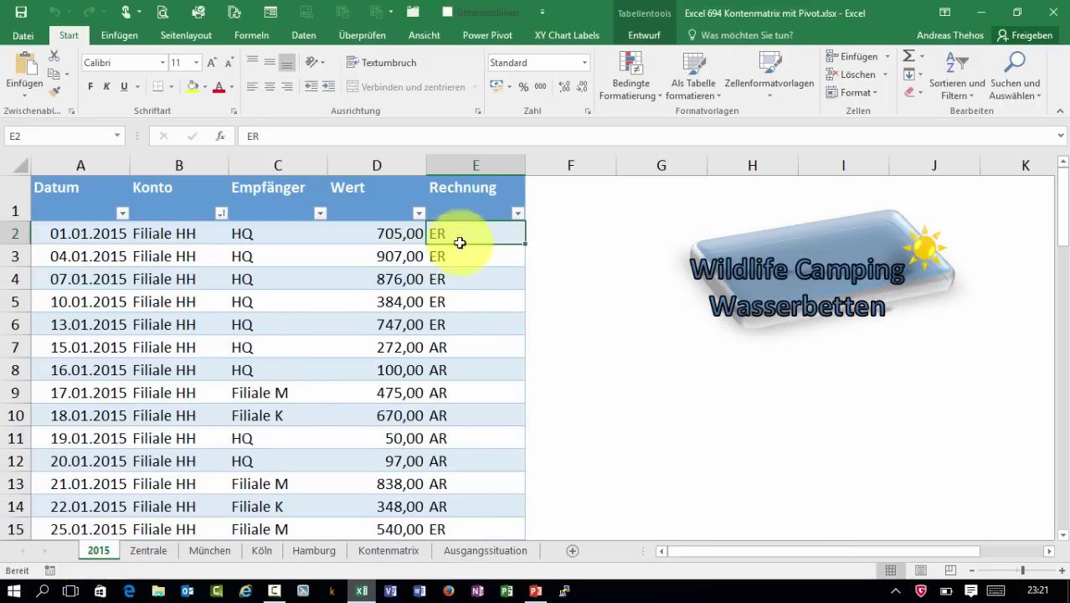
left_click(450, 369)
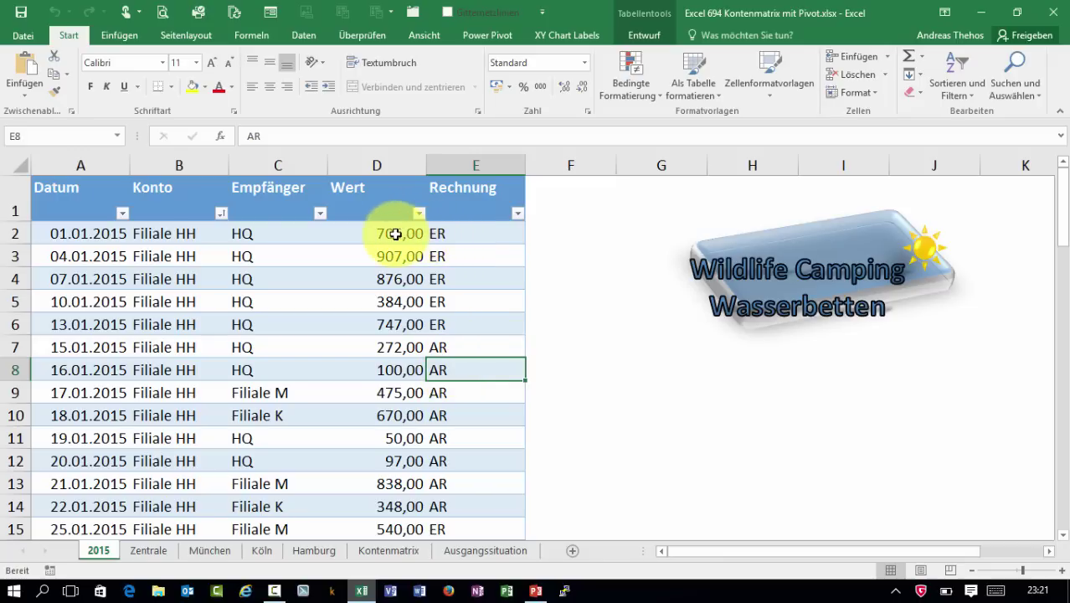
left_click_drag(395, 233, 406, 431)
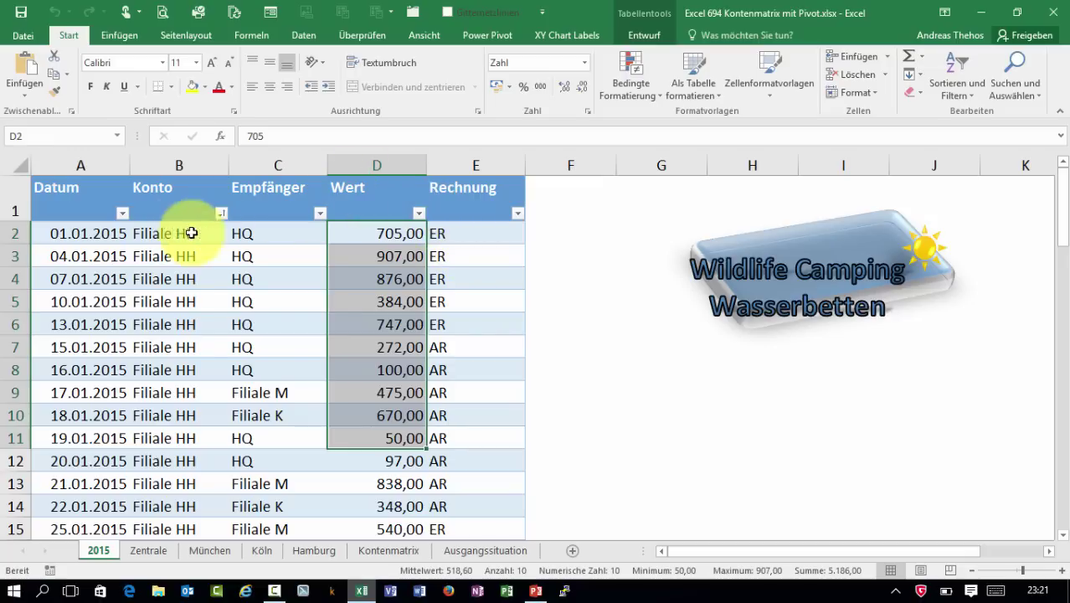
Copy the 2015 sheet into a new workbook using Verschieben oder kopieren with Kopie erstellen
right_click(98, 551)
left_click(171, 420)
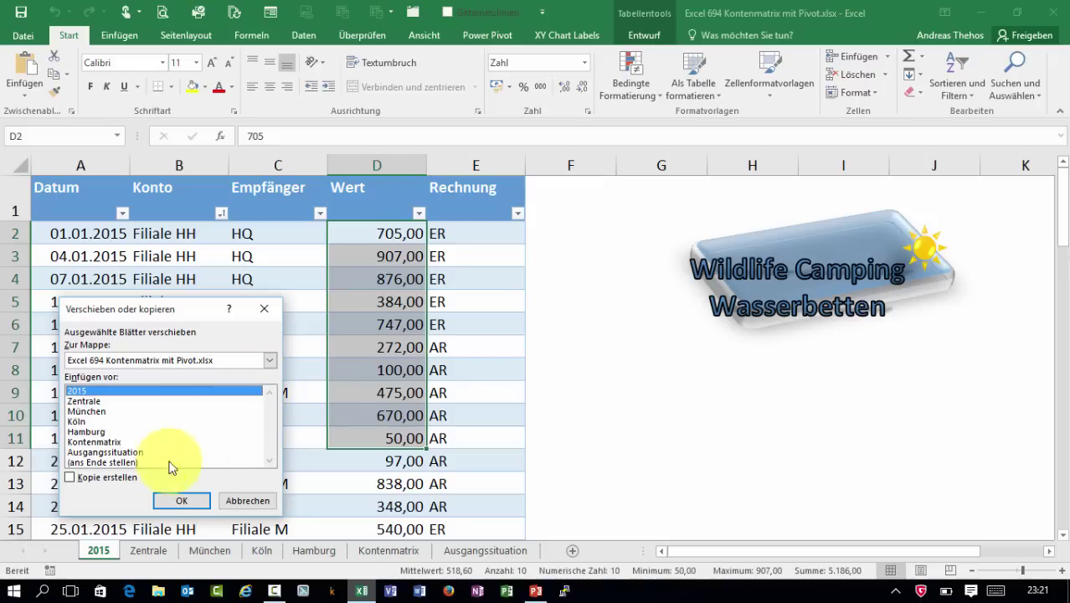
left_click(105, 476)
left_click(269, 361)
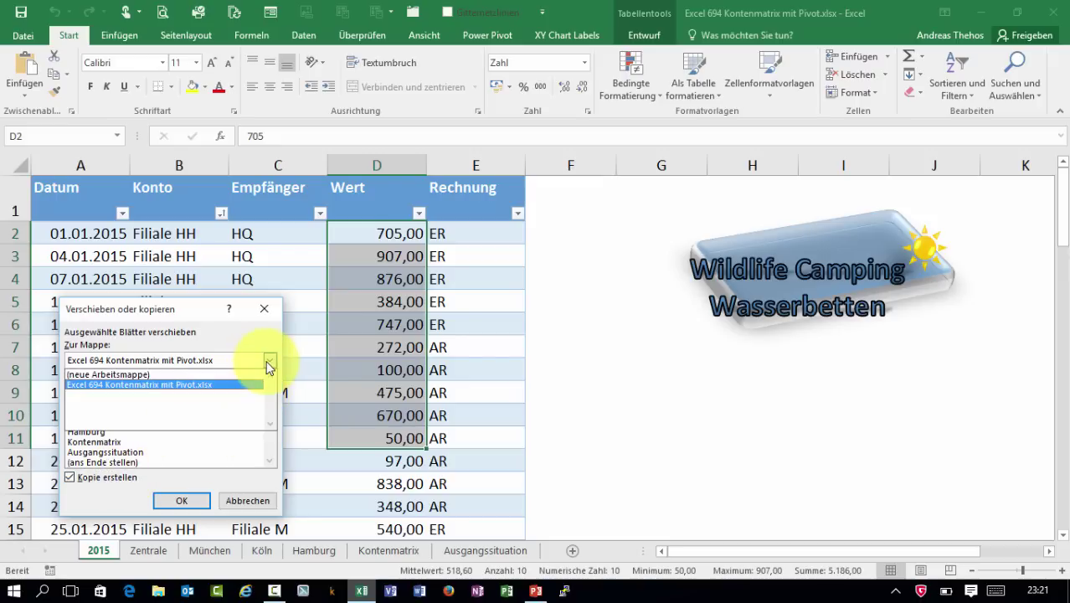
left_click(197, 376)
left_click(179, 501)
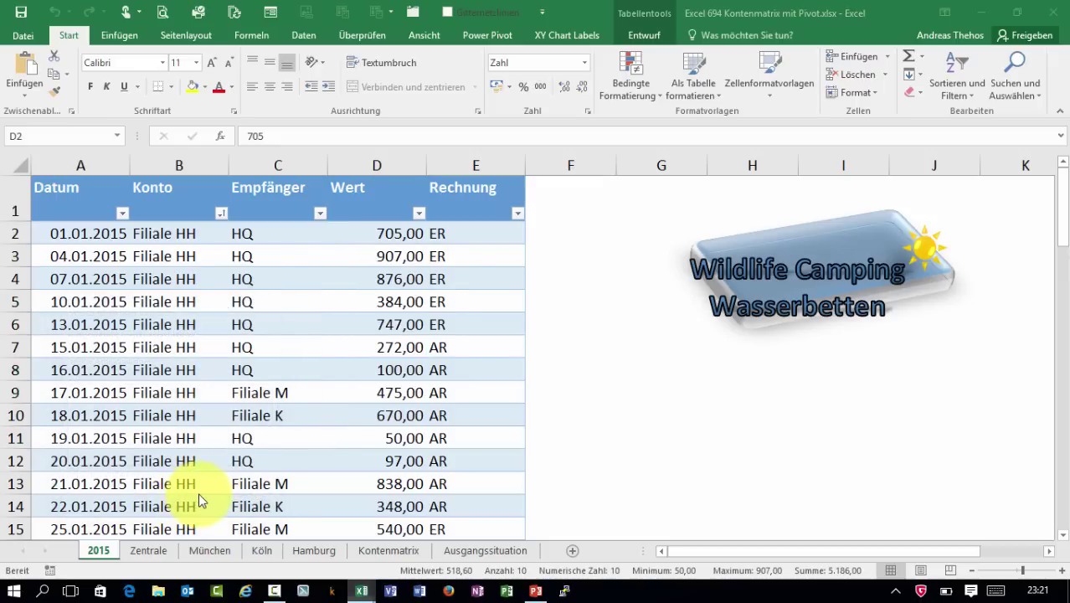
left_click(269, 303)
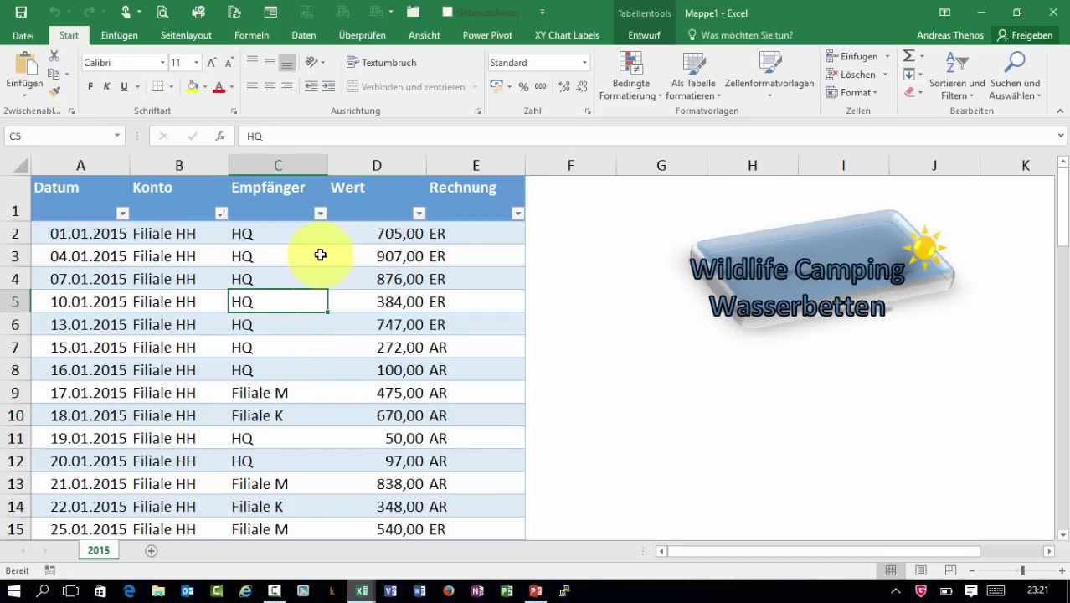
left_click(129, 35)
left_click(28, 65)
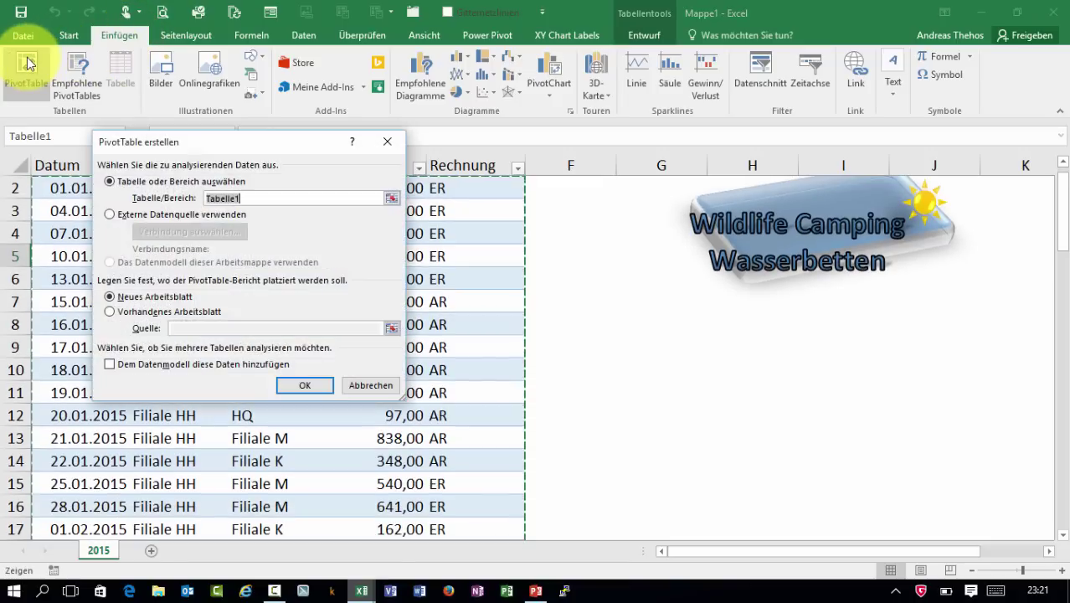
left_click(293, 385)
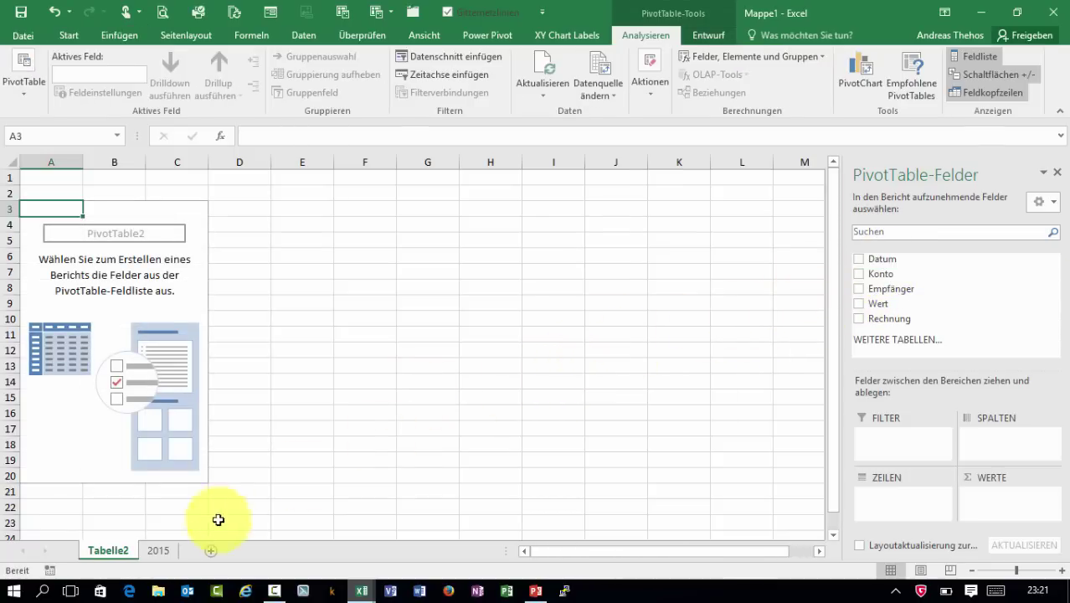
left_click(171, 550)
left_click(50, 165)
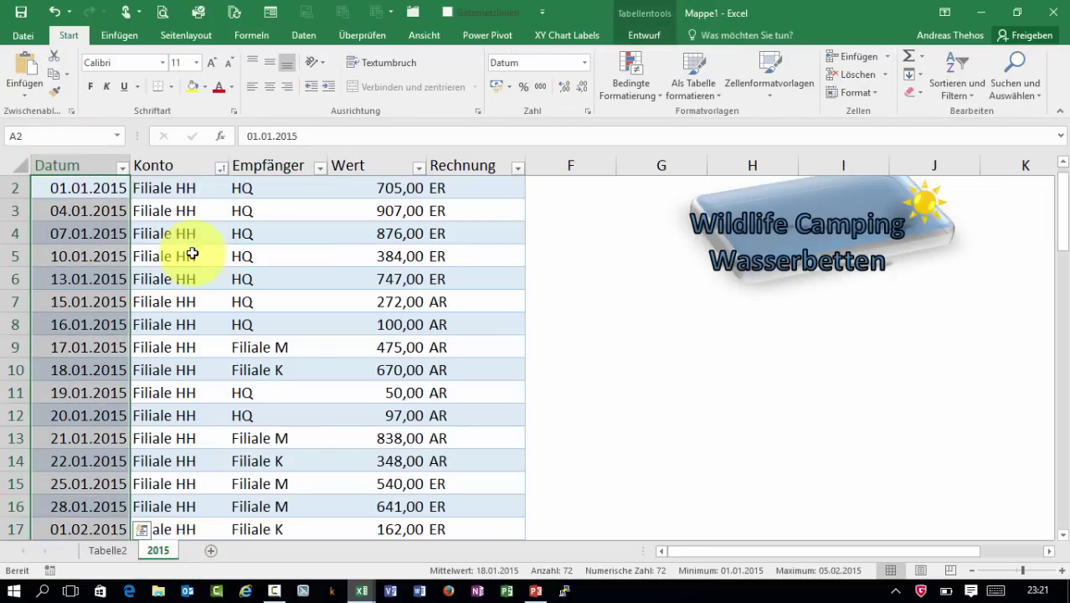
scroll(201, 255, "up", 1)
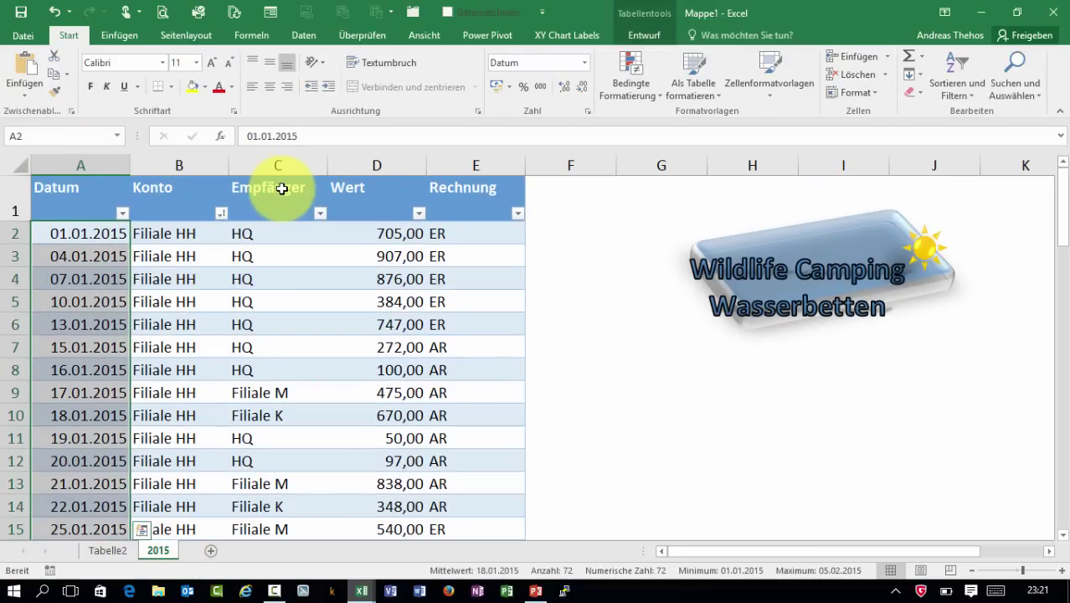
left_click_drag(160, 239, 160, 393)
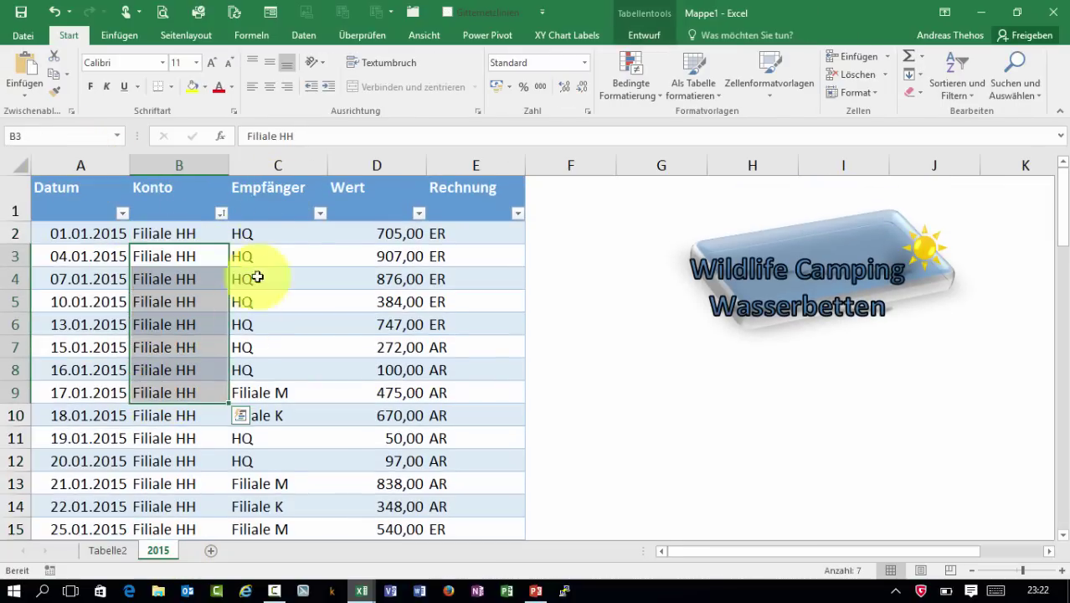
left_click_drag(251, 232, 270, 347)
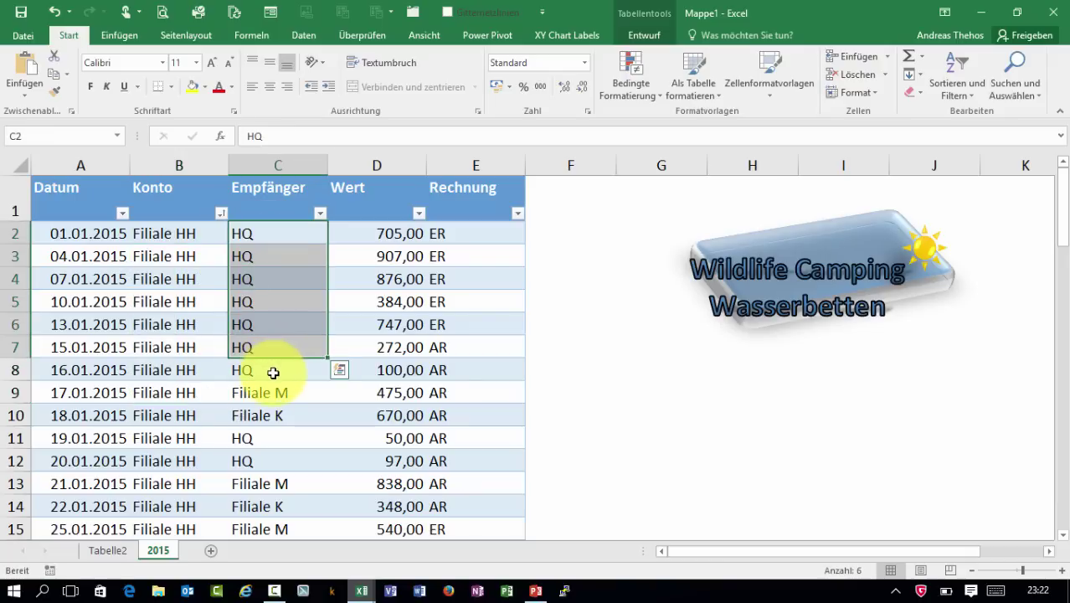
left_click(101, 552)
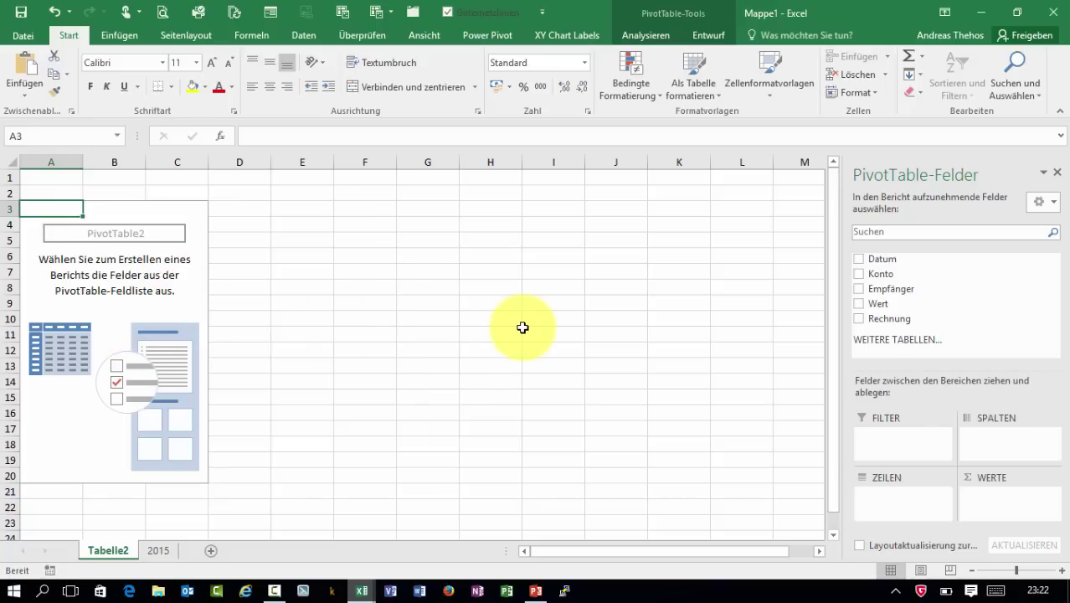
Put Konto in rows and Empfänger in columns, moving HQ to the first row and column
left_click_drag(879, 274, 889, 502)
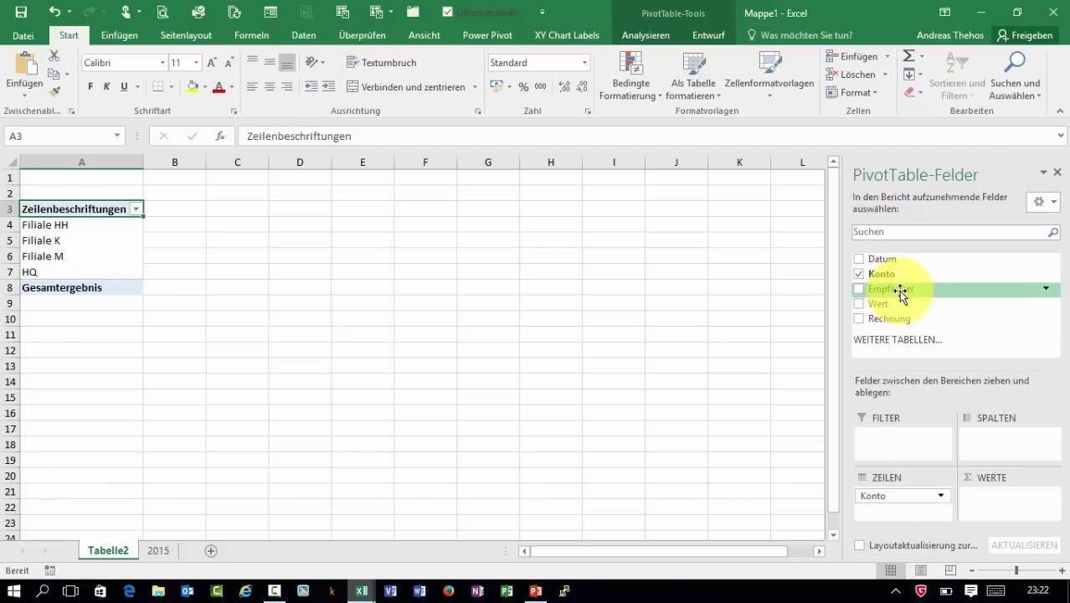
left_click_drag(898, 289, 993, 448)
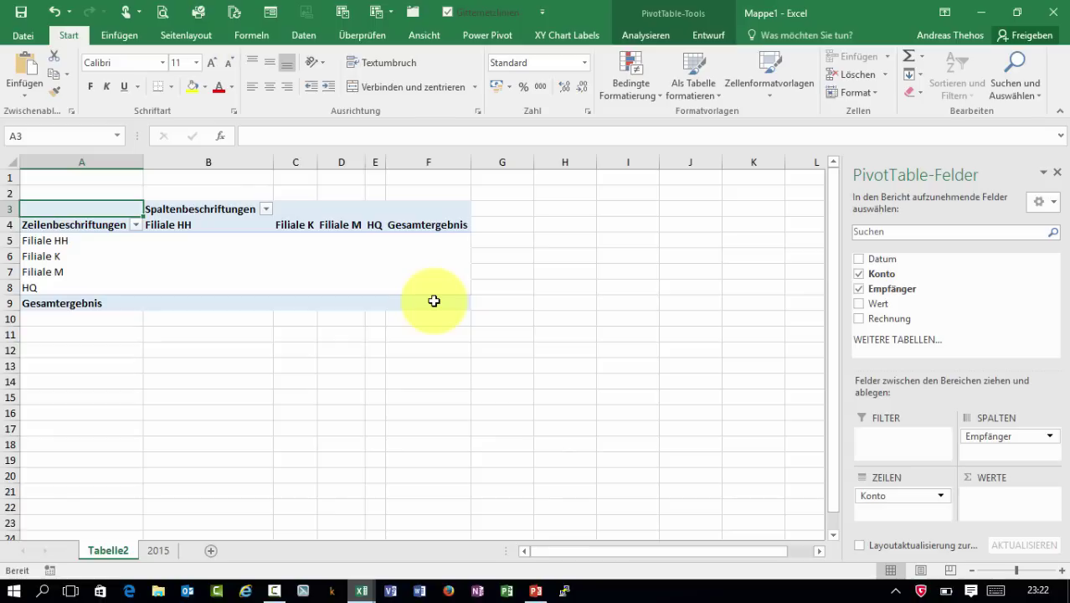
left_click(30, 285)
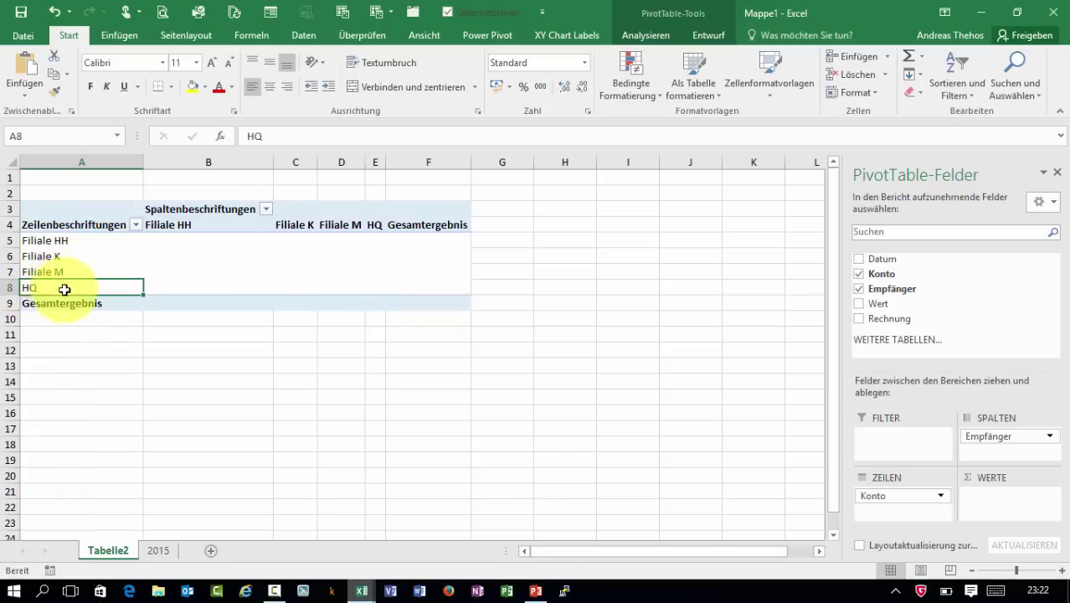
left_click_drag(25, 274, 52, 240)
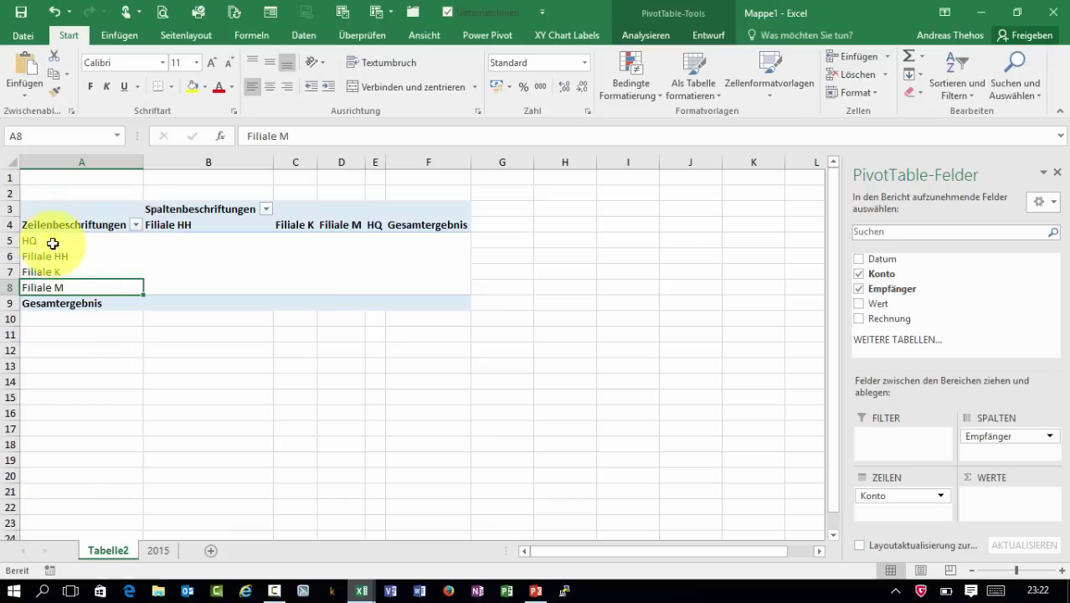
left_click(377, 226)
left_click_drag(369, 228, 145, 229)
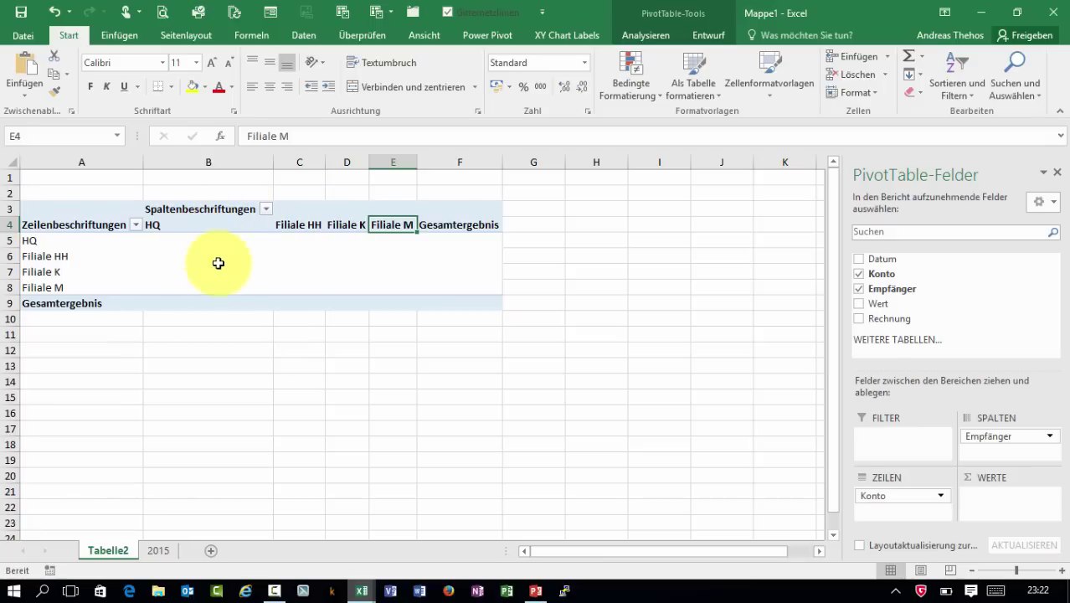
left_click(266, 346)
Sum Wert in the values and add Rechnung under Empfänger, checking HQ amounts 3619 and 519
scroll(257, 346, "up", 3)
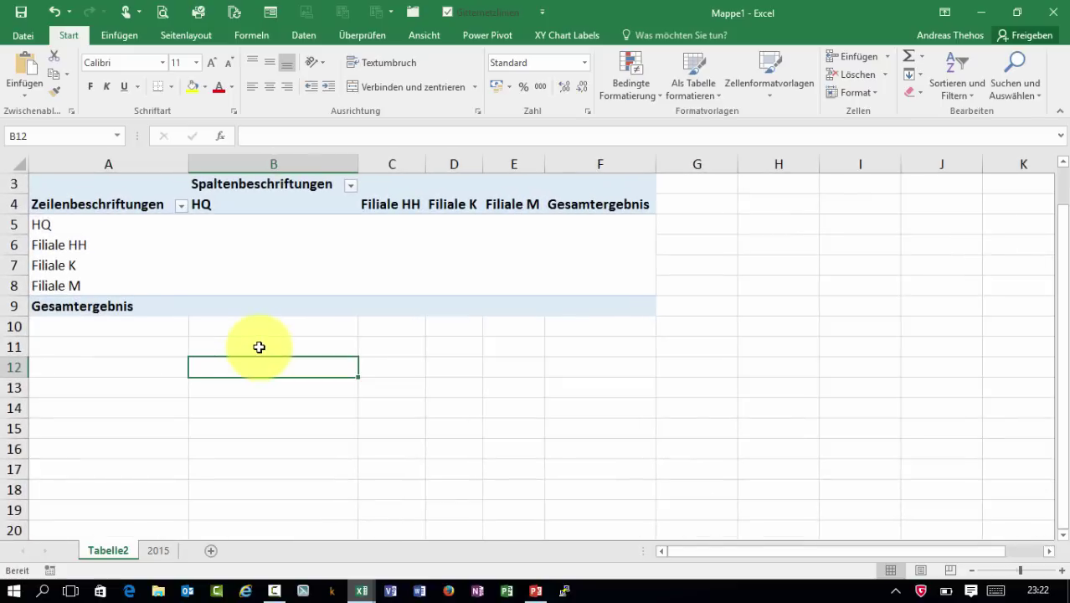
left_click(276, 330)
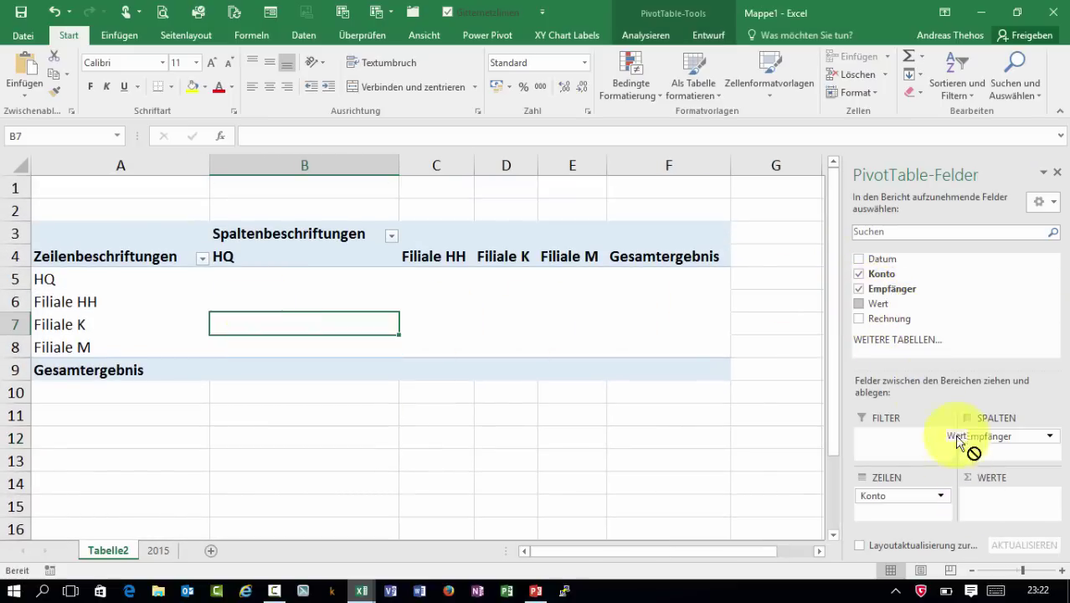
left_click_drag(865, 305, 996, 505)
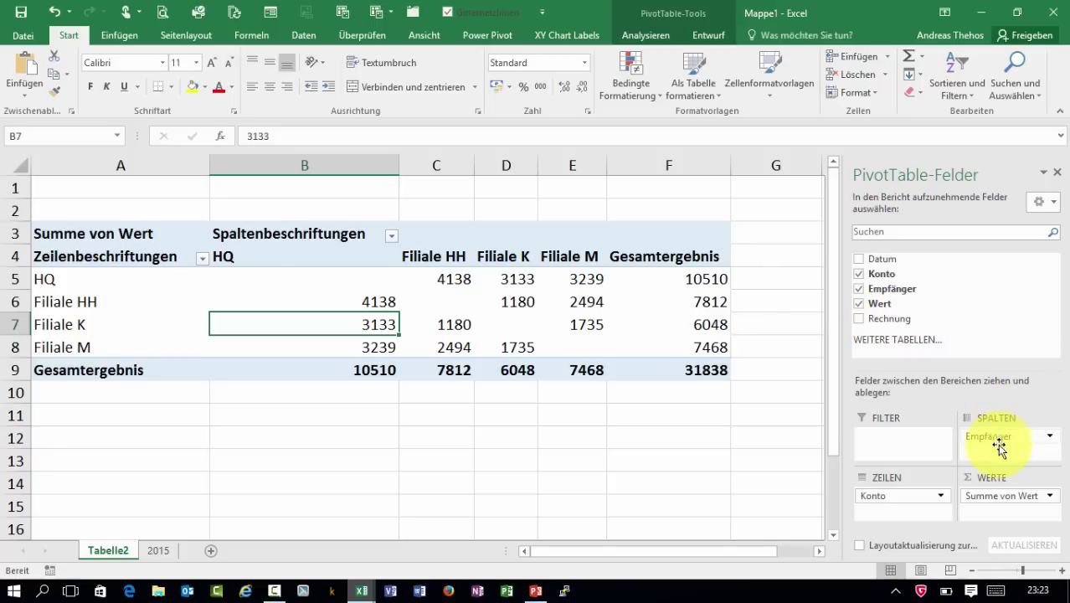
left_click_drag(889, 320, 988, 452)
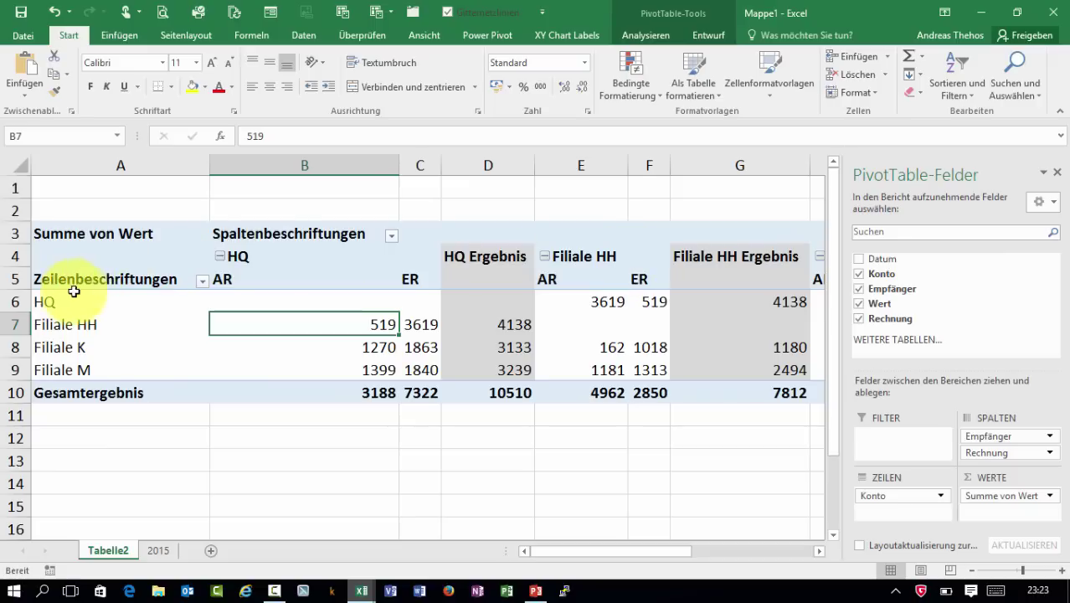
left_click(603, 303)
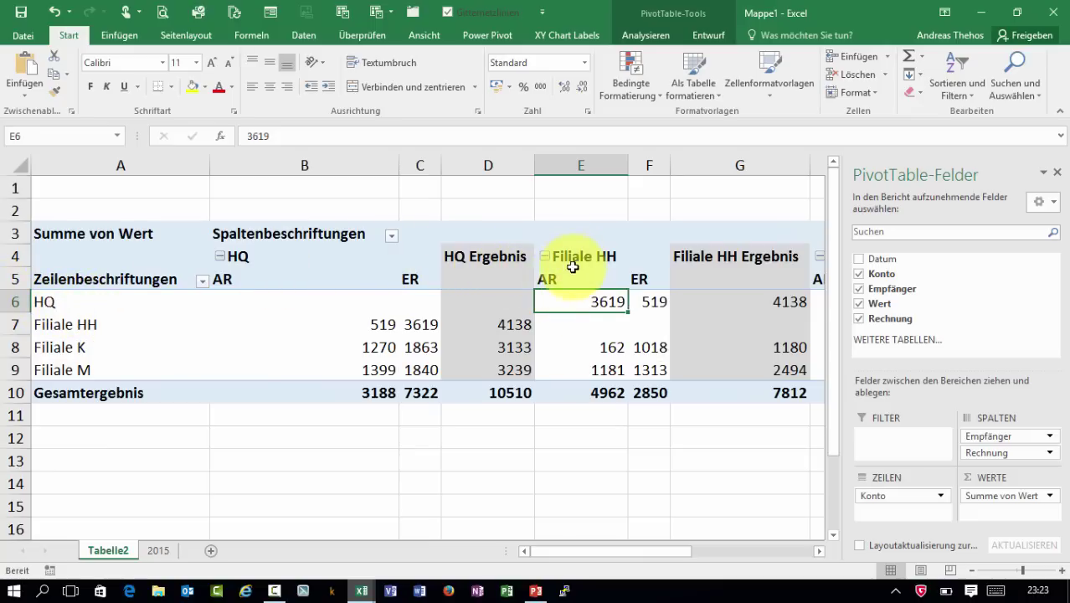
left_click(657, 302)
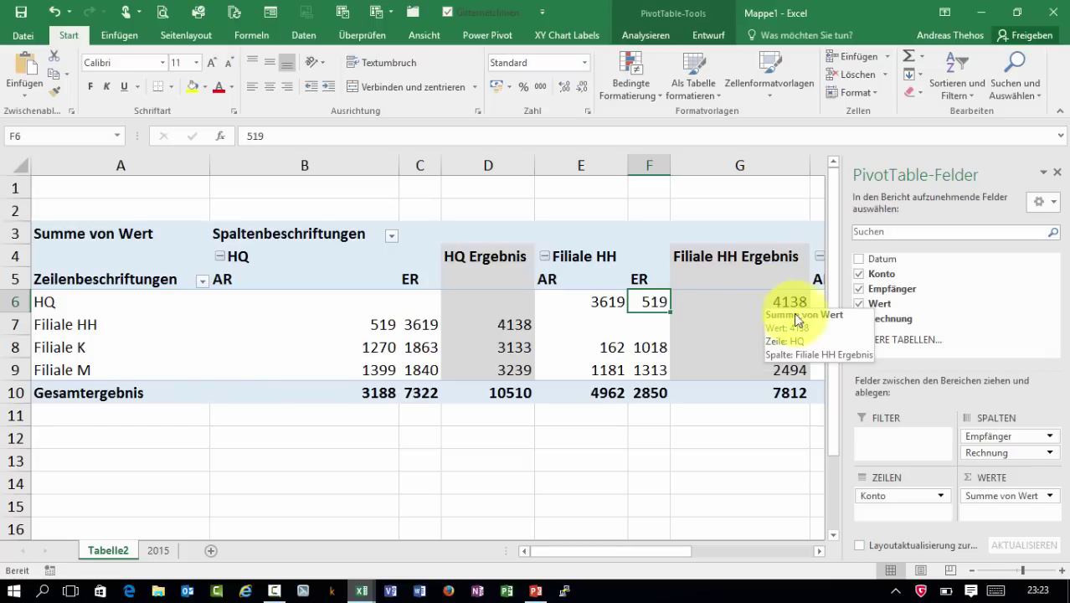
left_click(646, 280)
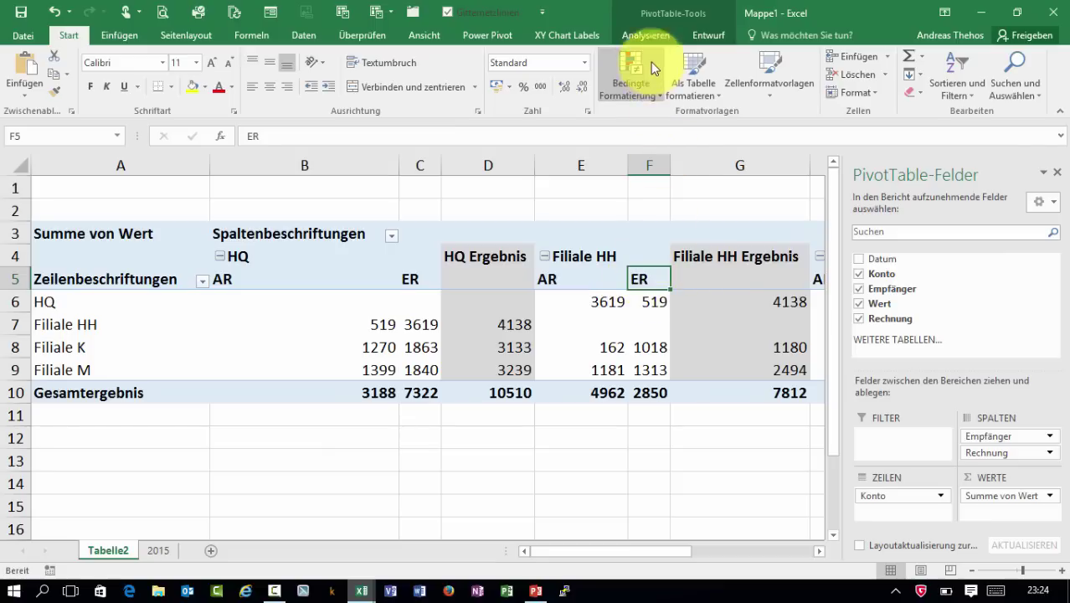
Add a calculated Rechnung item named ERneg with the formula =-ER
left_click(649, 39)
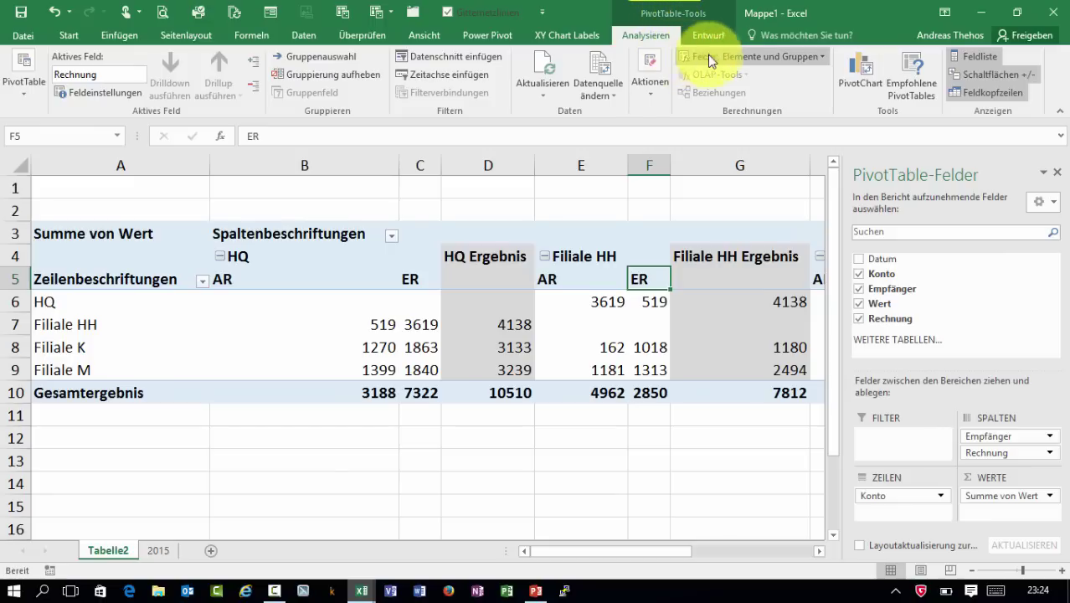
left_click(775, 54)
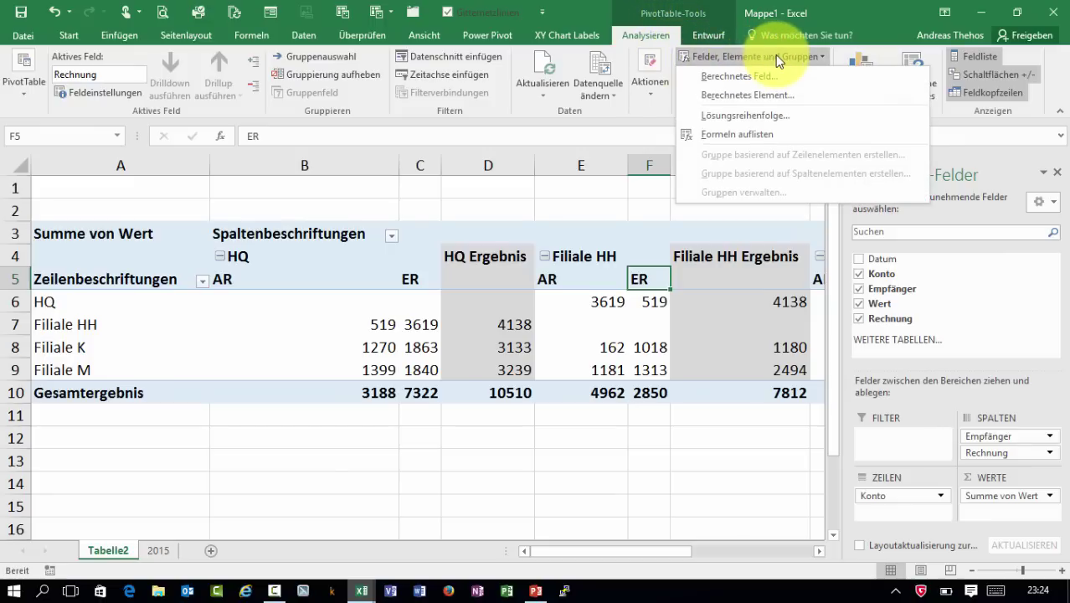
left_click(763, 97)
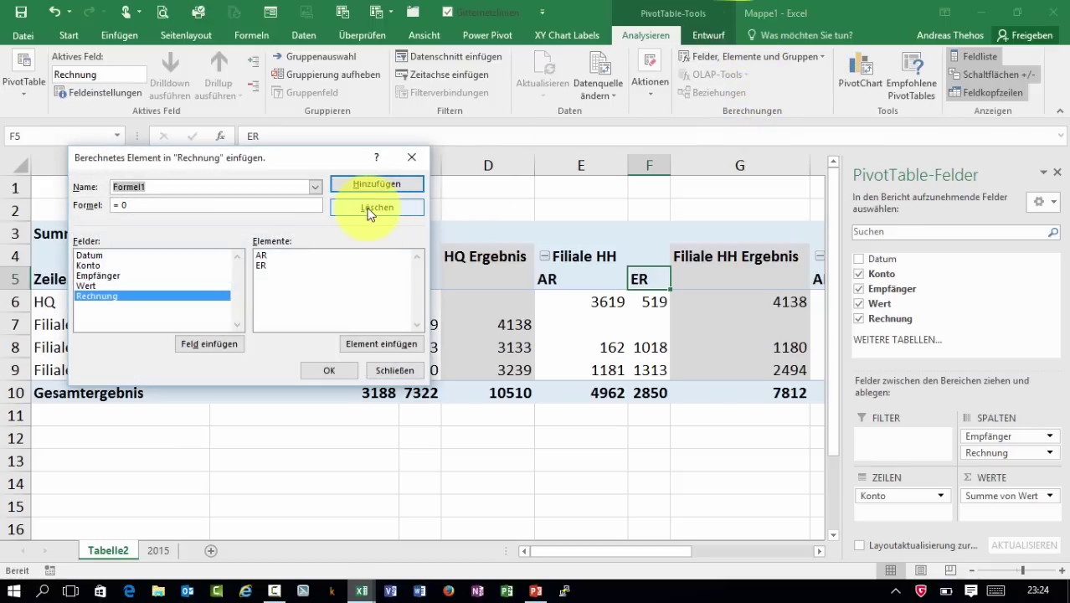
type("ER")
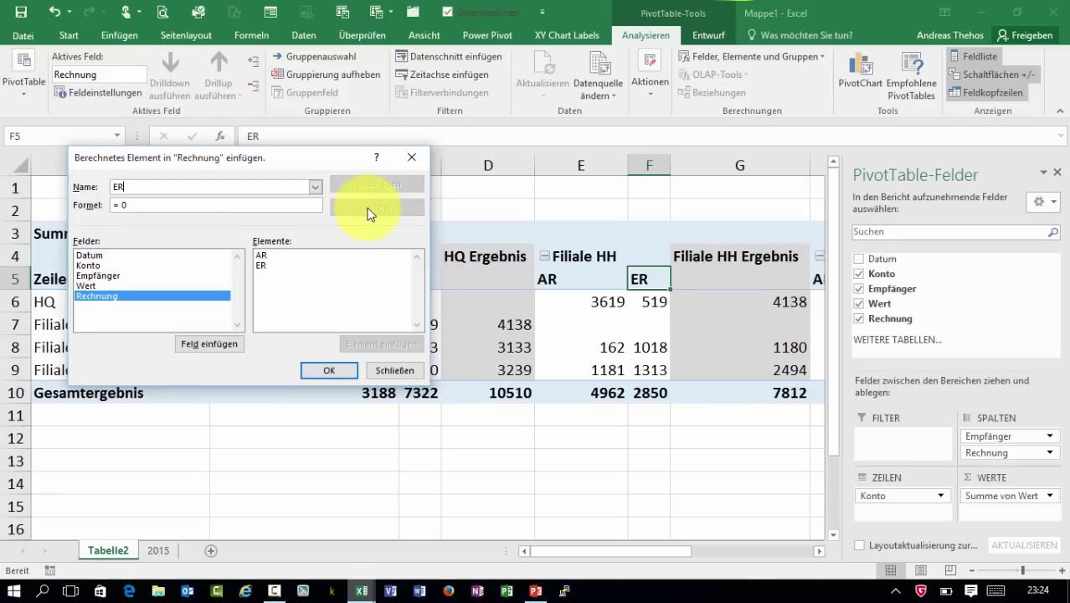
type("neg")
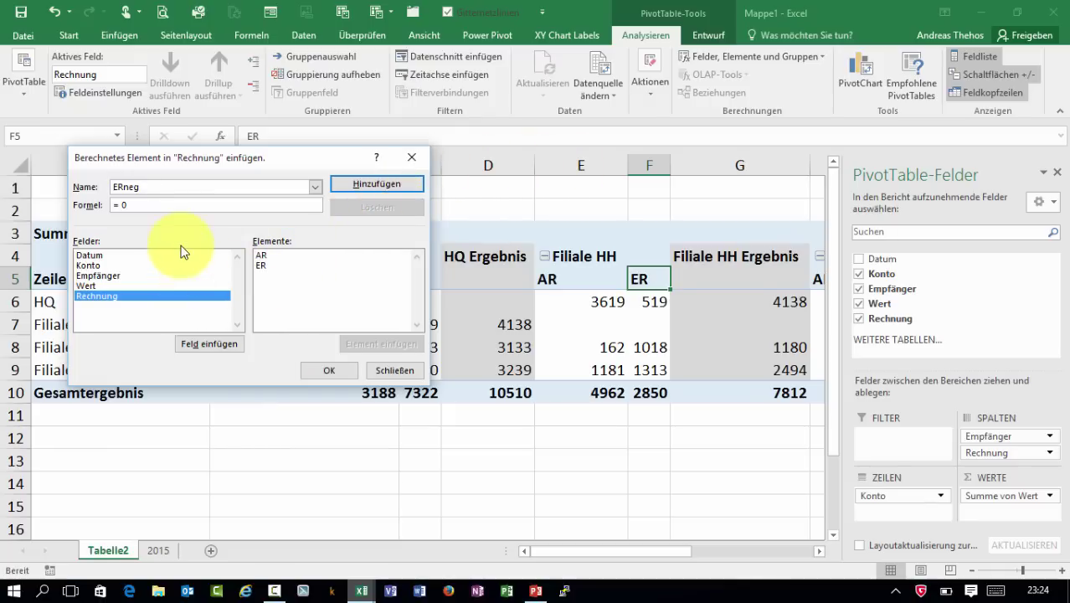
double_click(262, 266)
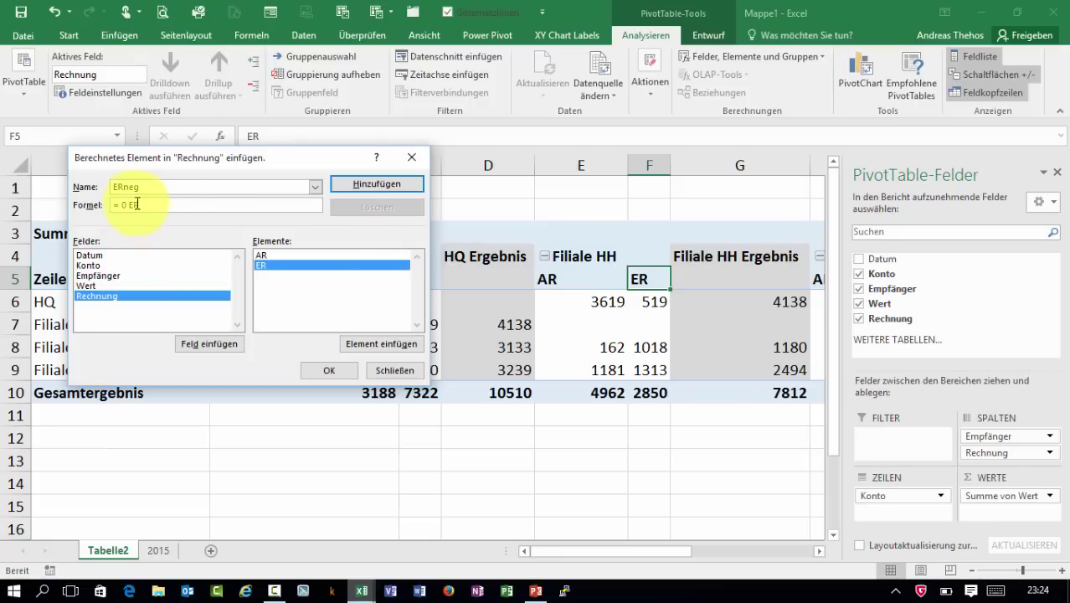
key("BackSpace")
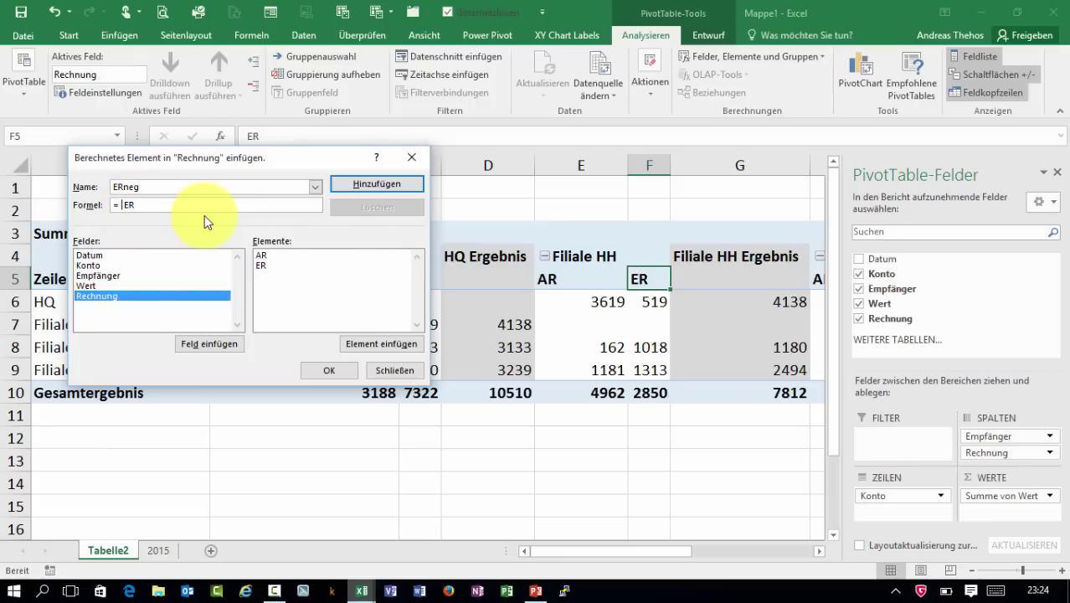
type("-")
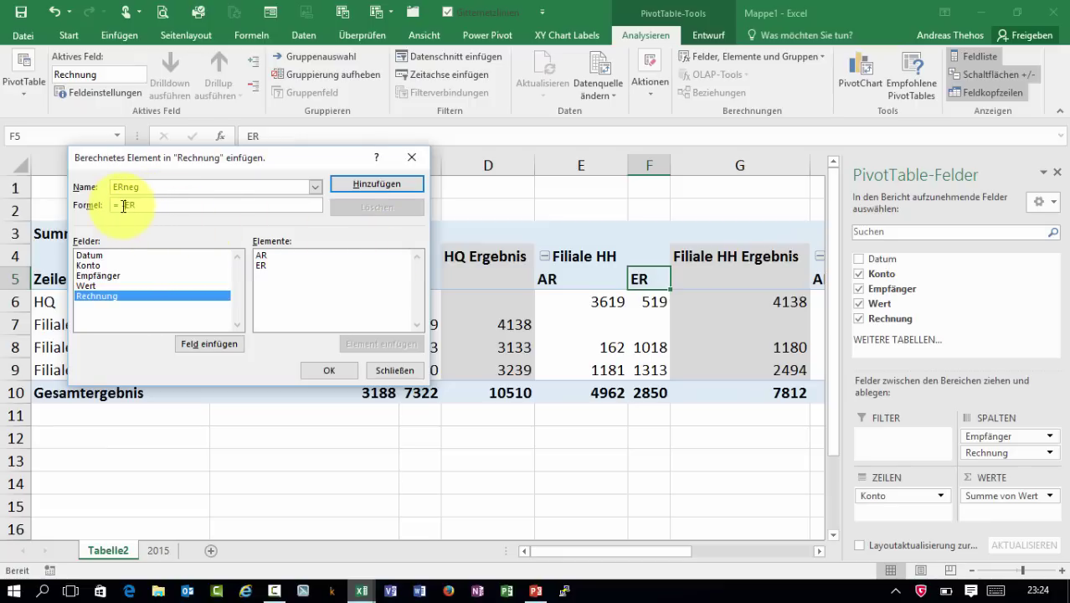
left_click(358, 186)
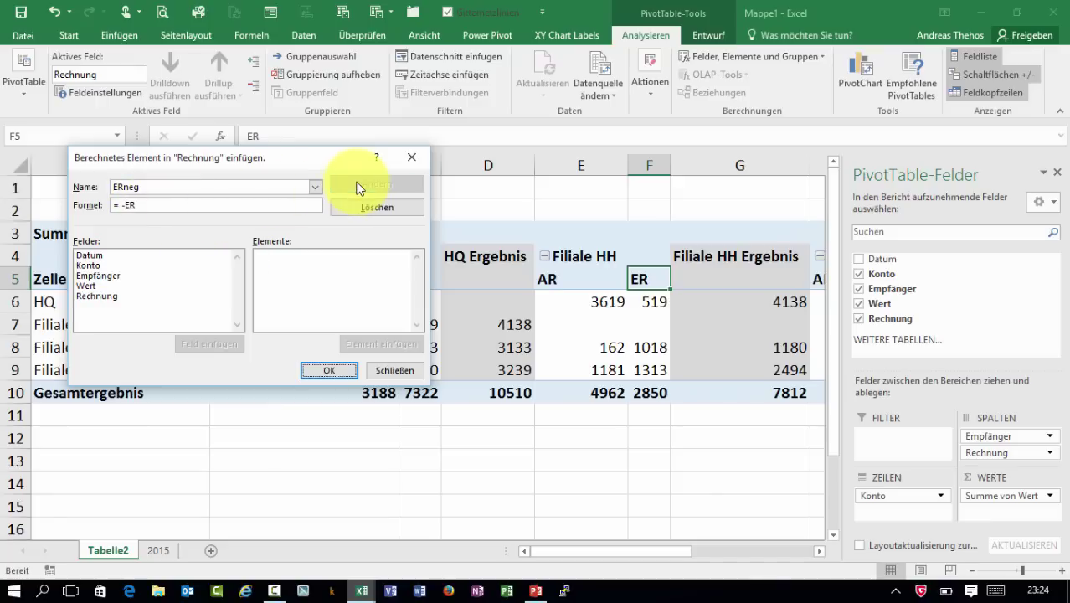
left_click(329, 370)
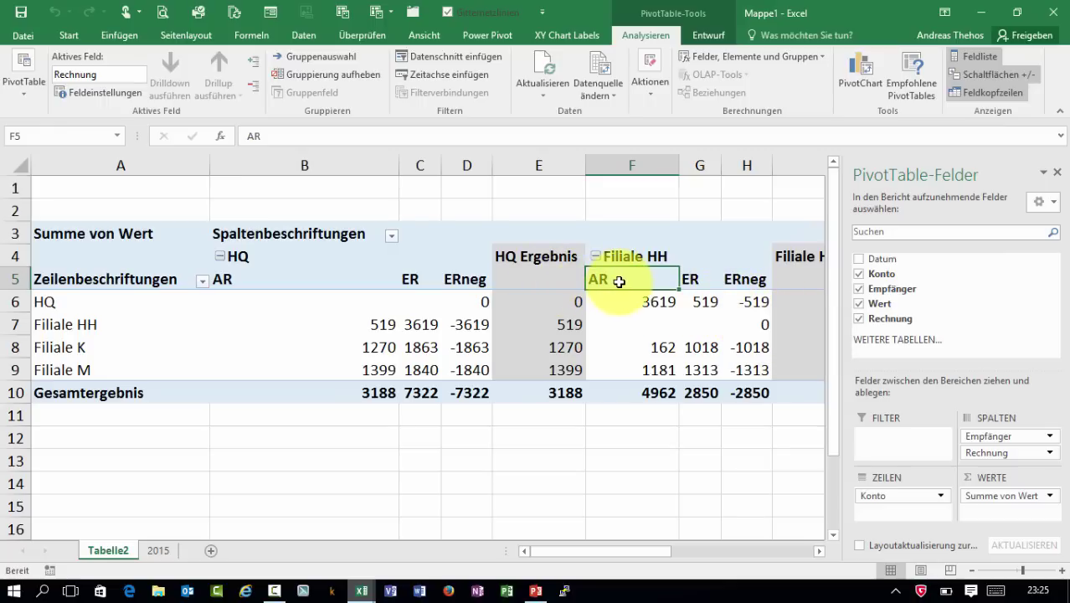
Uncheck ER in the Rechnung filter so only AR and ERneg remain
left_click(392, 236)
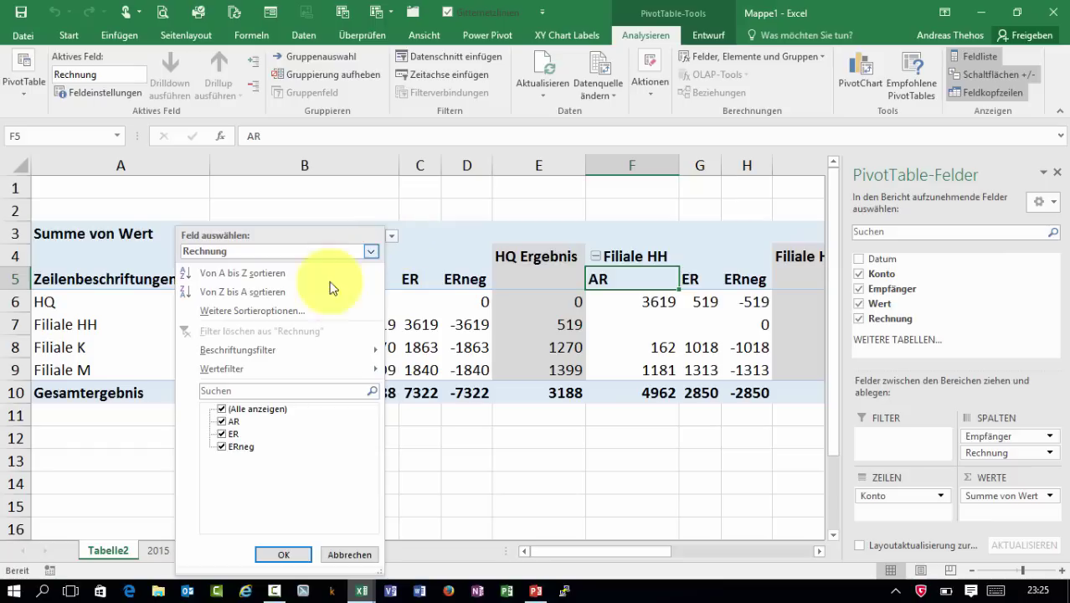
left_click(222, 433)
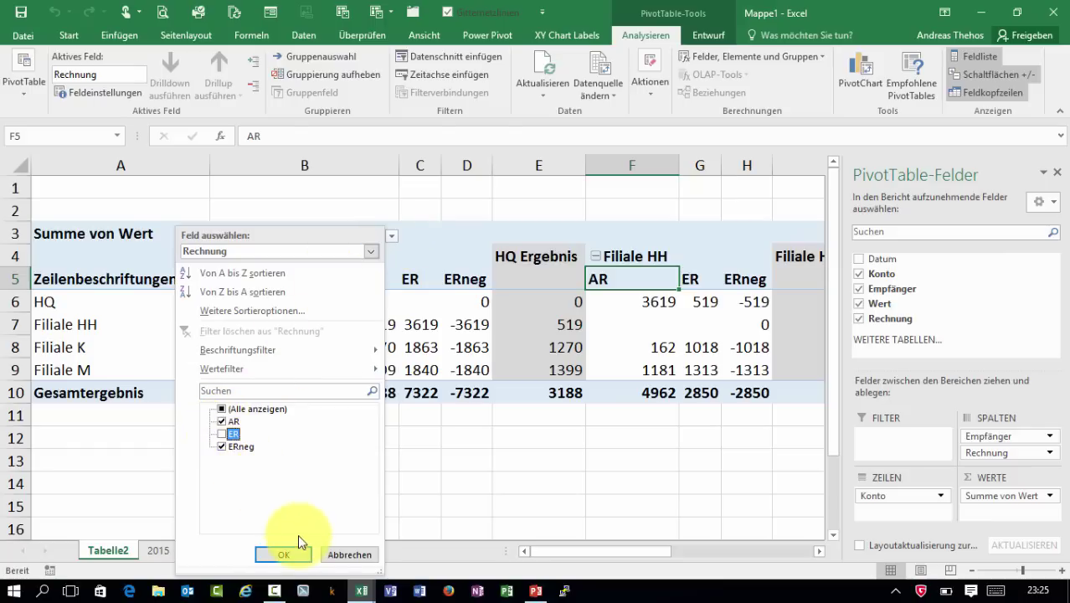
left_click(280, 556)
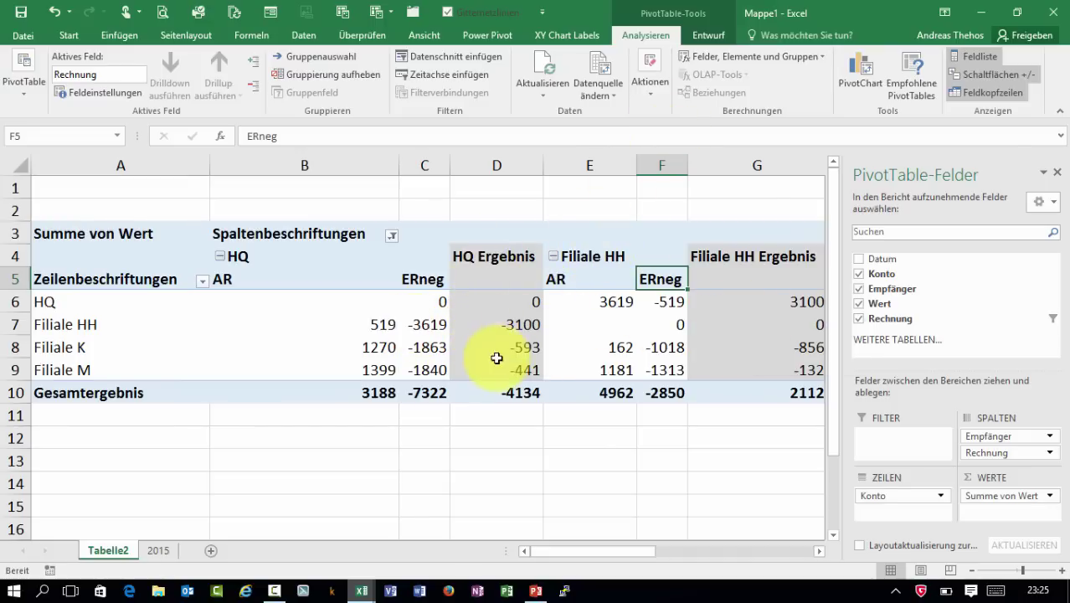
Turn off subtotals with Entwurf > Teilergebnisse > Teilergebnisse nicht anzeigen
left_click(707, 38)
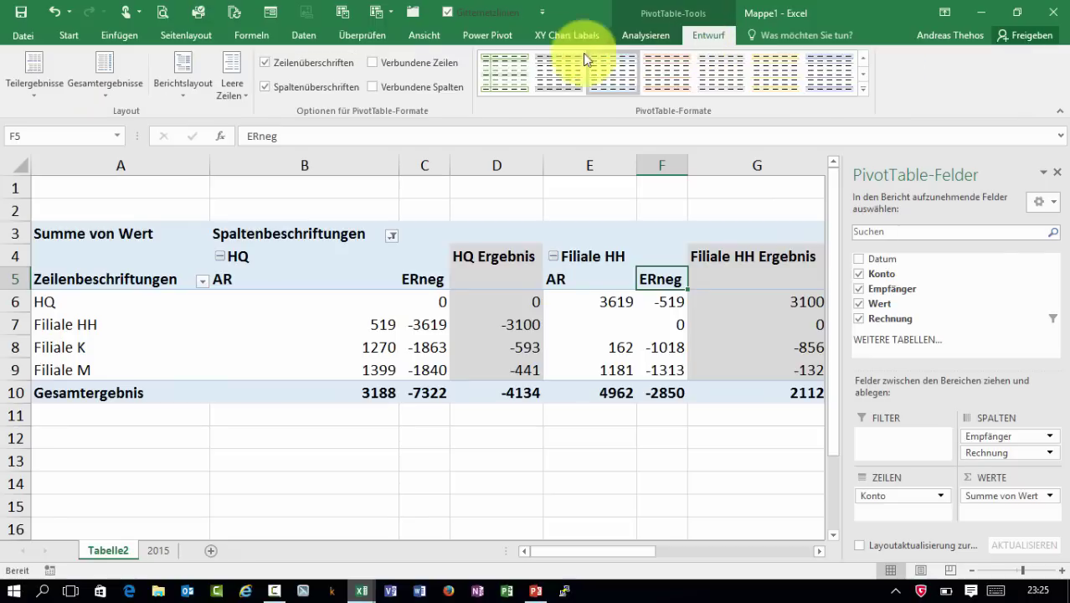
left_click(21, 88)
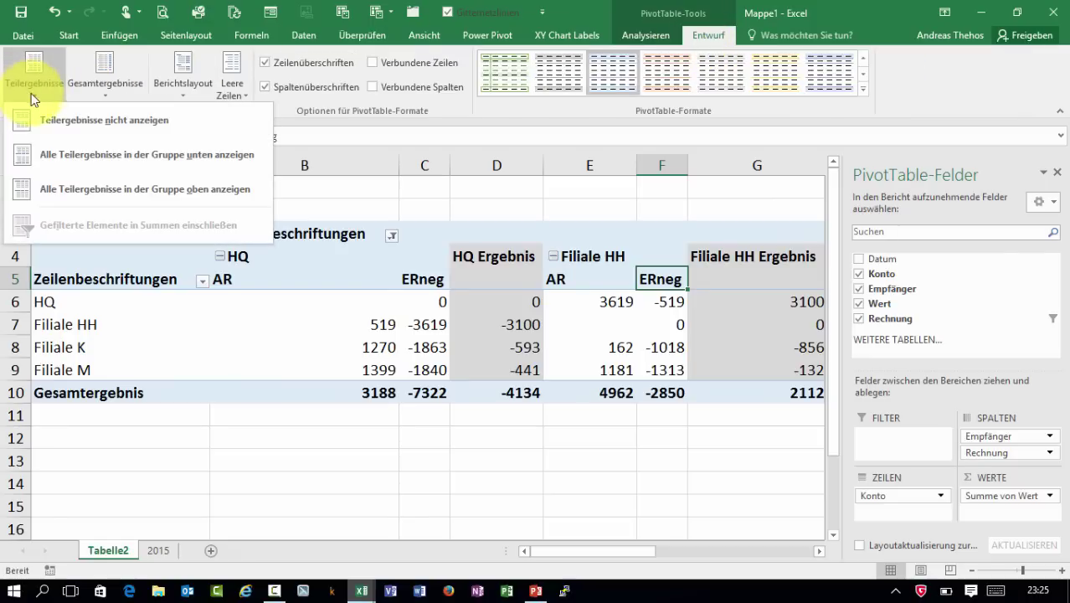
left_click(84, 121)
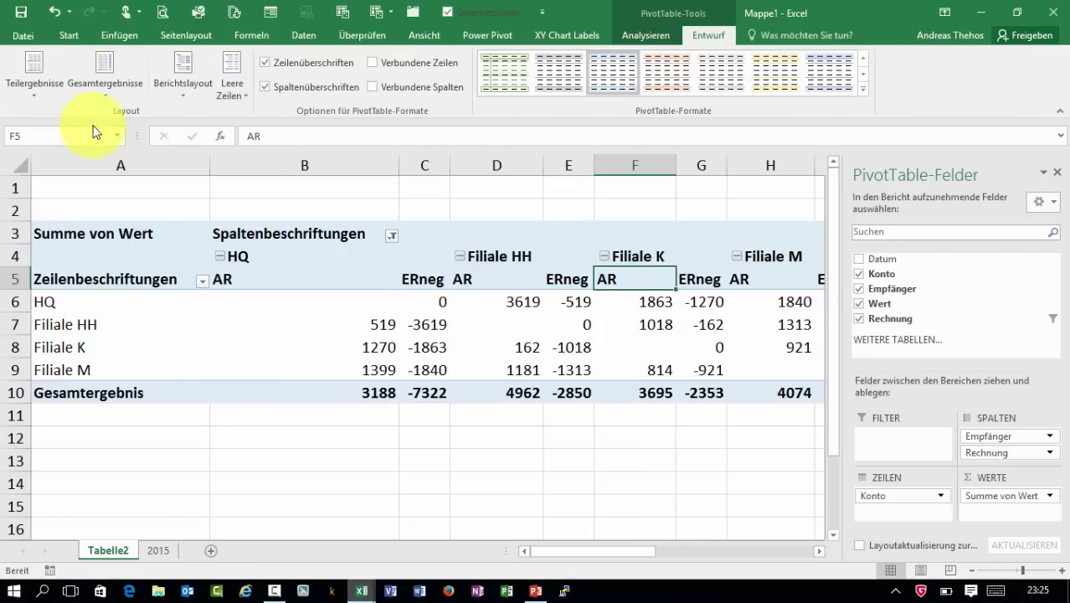
left_click(630, 482)
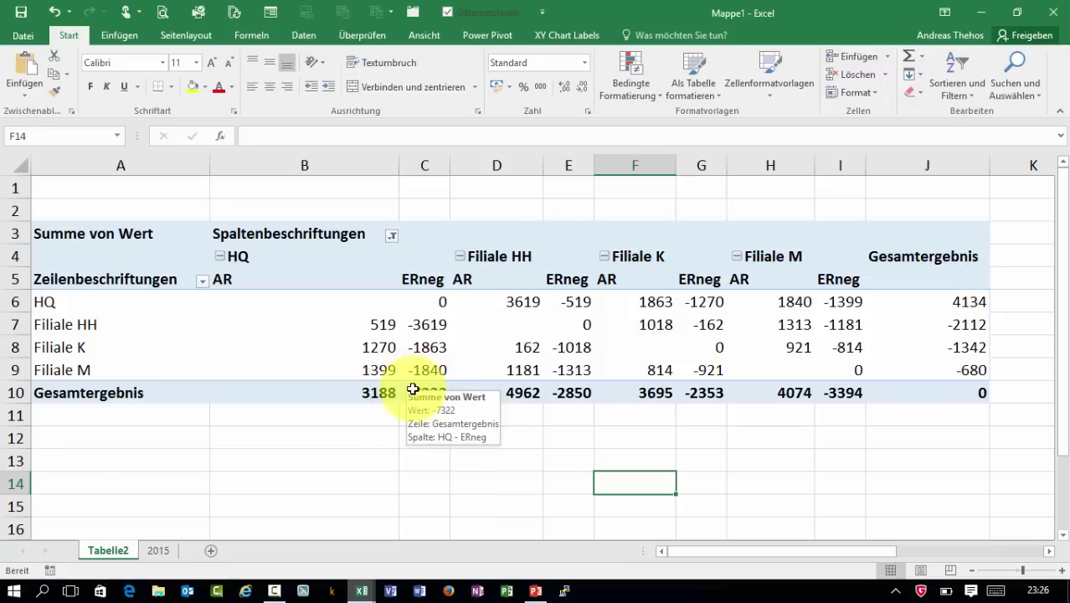
Collapse the HQ column group into a single net column totalling -4134
left_click_drag(410, 390, 388, 393)
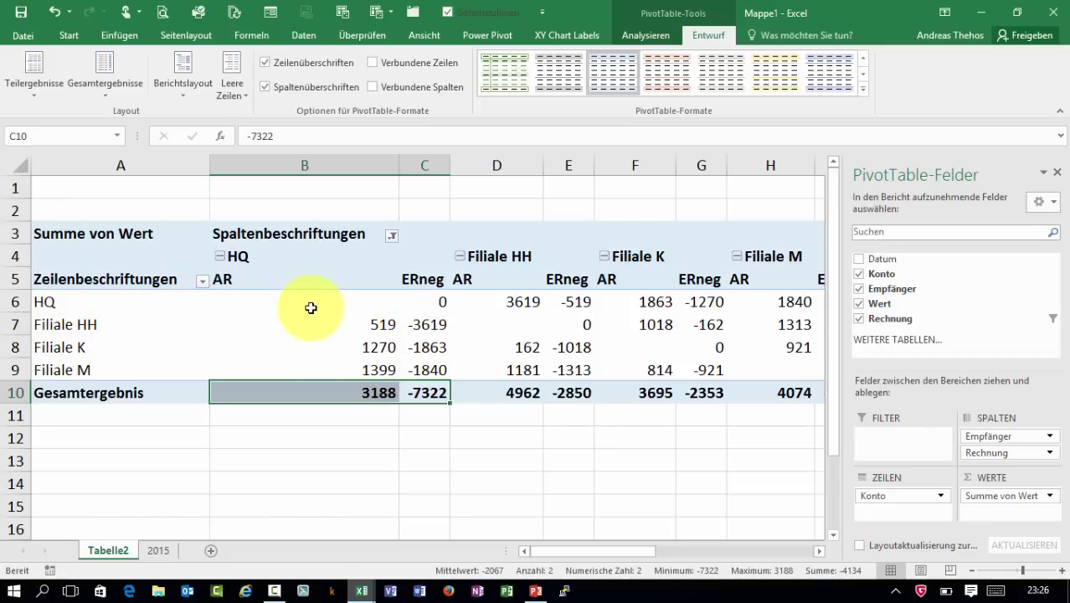
left_click(380, 330)
left_click_drag(379, 329, 379, 318)
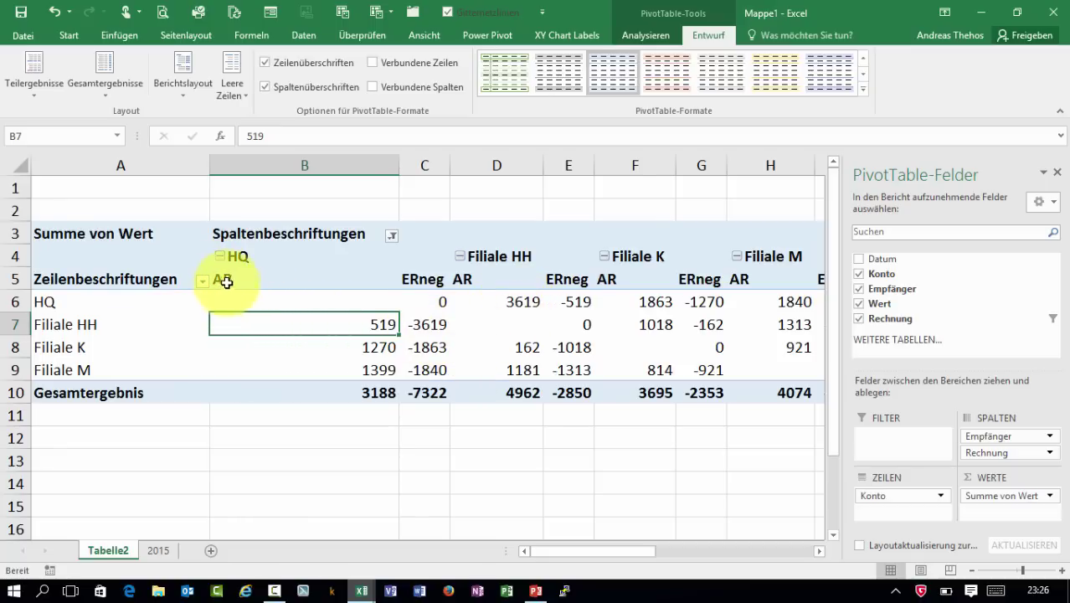
left_click_drag(253, 277, 412, 277)
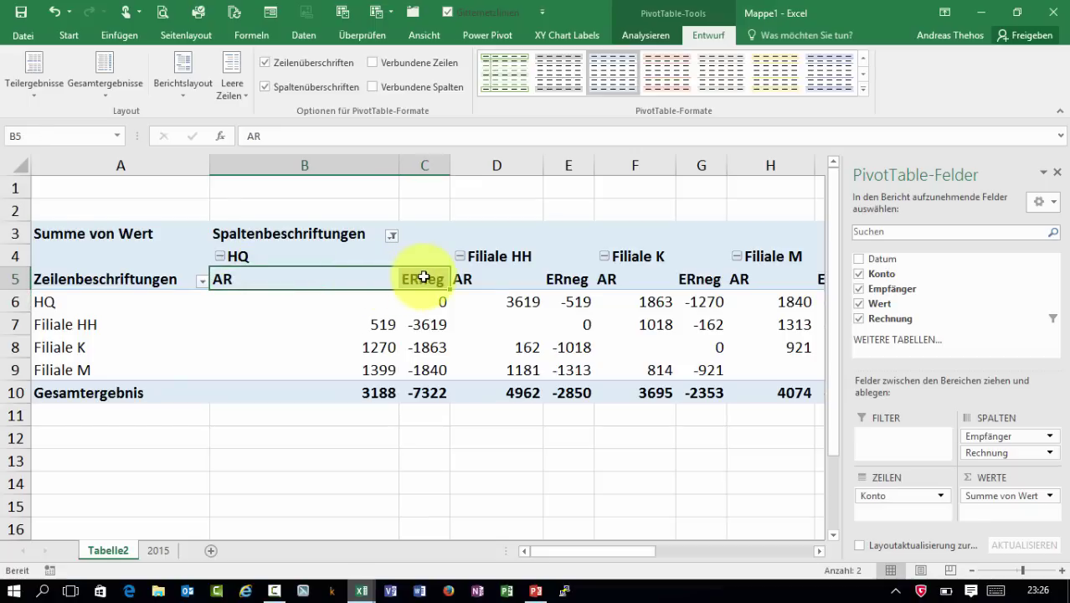
left_click(220, 257)
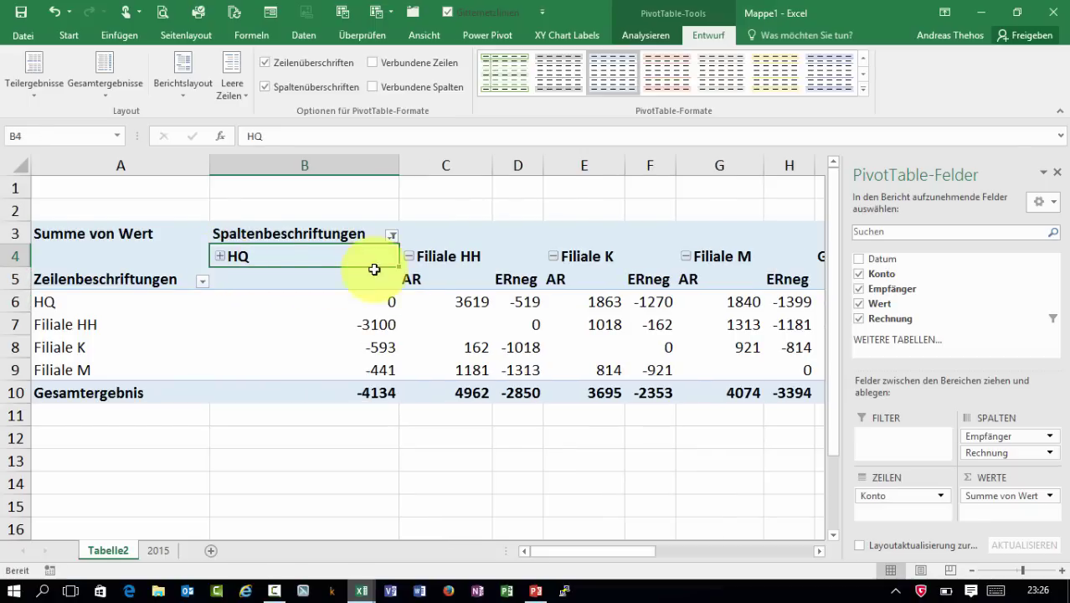
left_click(659, 38)
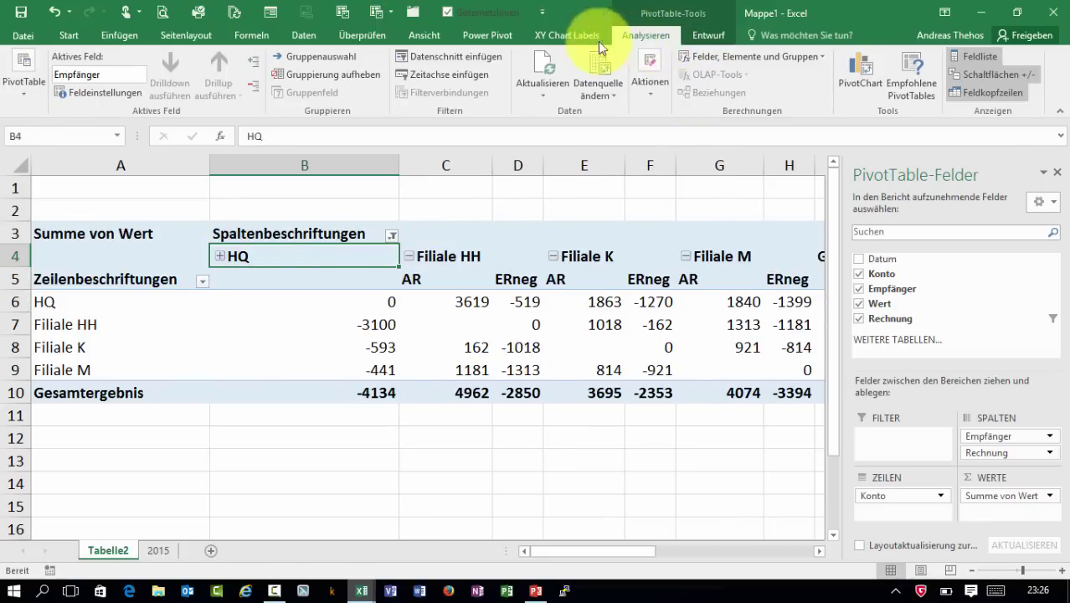
Use Feld reduzieren to collapse Filiale HH, K and M into net columns 2112, 1342, 680
left_click(250, 89)
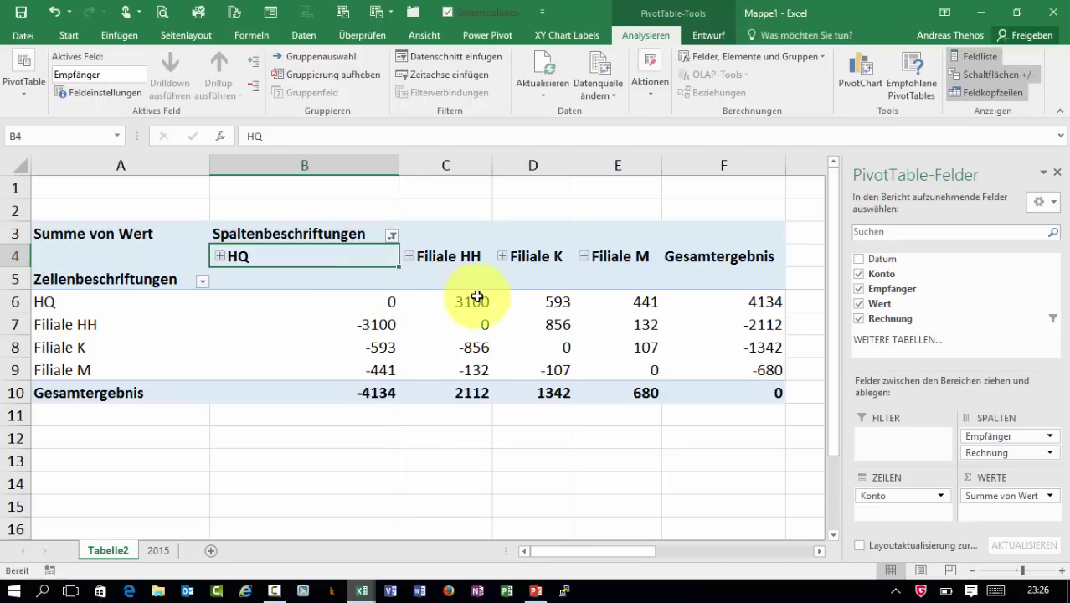
mouse_move(682, 360)
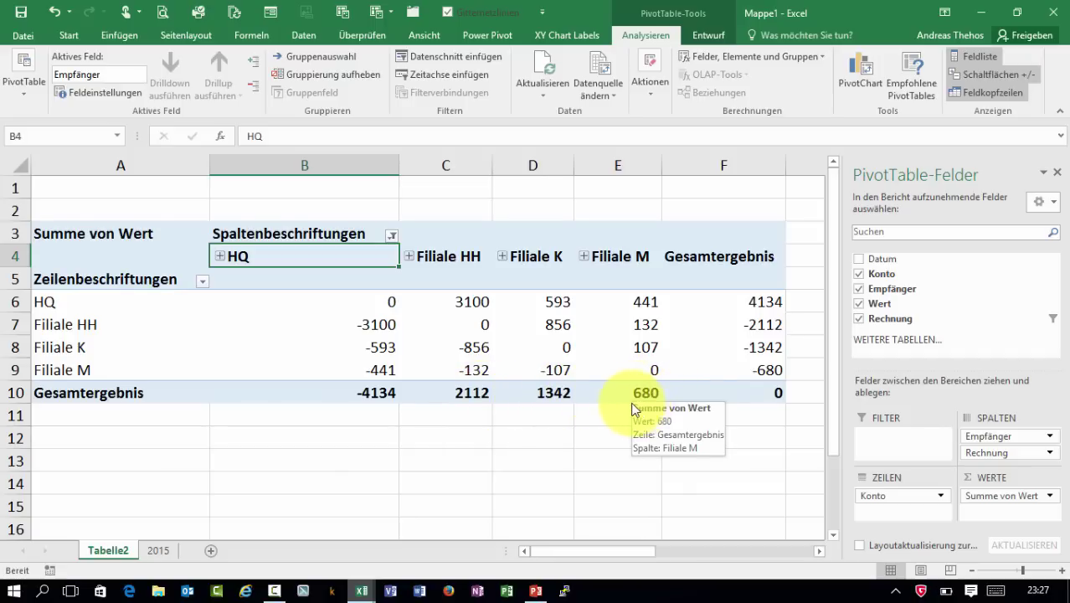
mouse_move(636, 393)
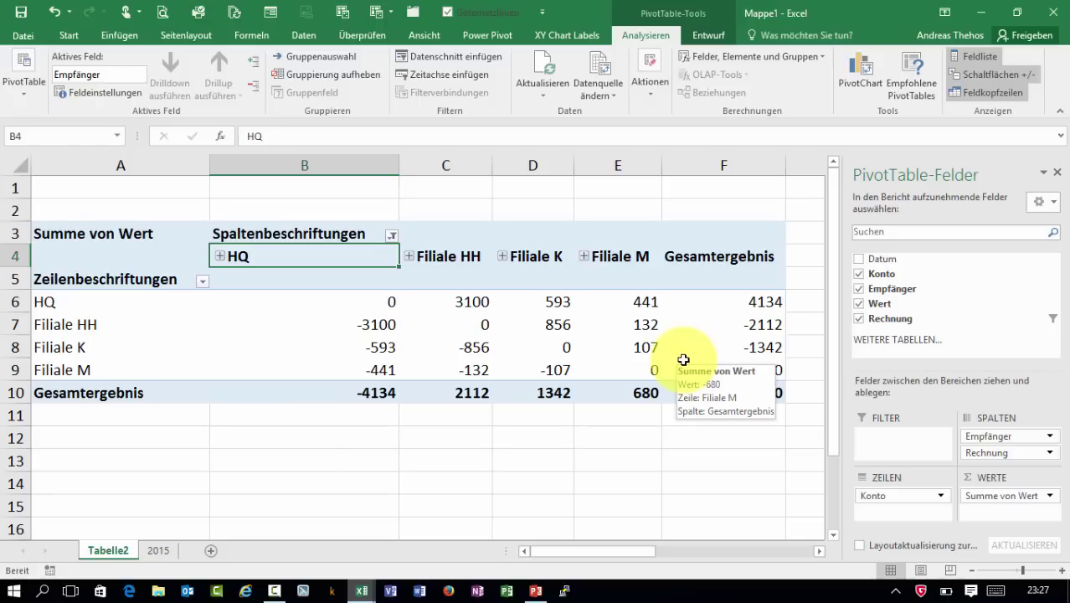
On sheet 2015, enter 1 in D11 for the 19.01.2015 Filiale HH-to-HQ AR booking
left_click(158, 550)
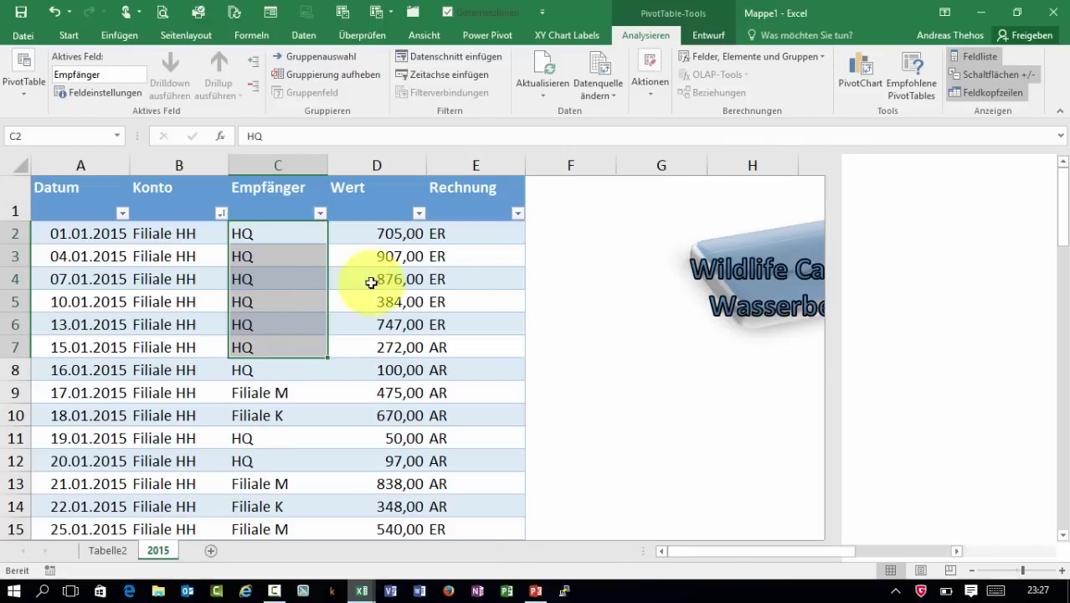
left_click(388, 239)
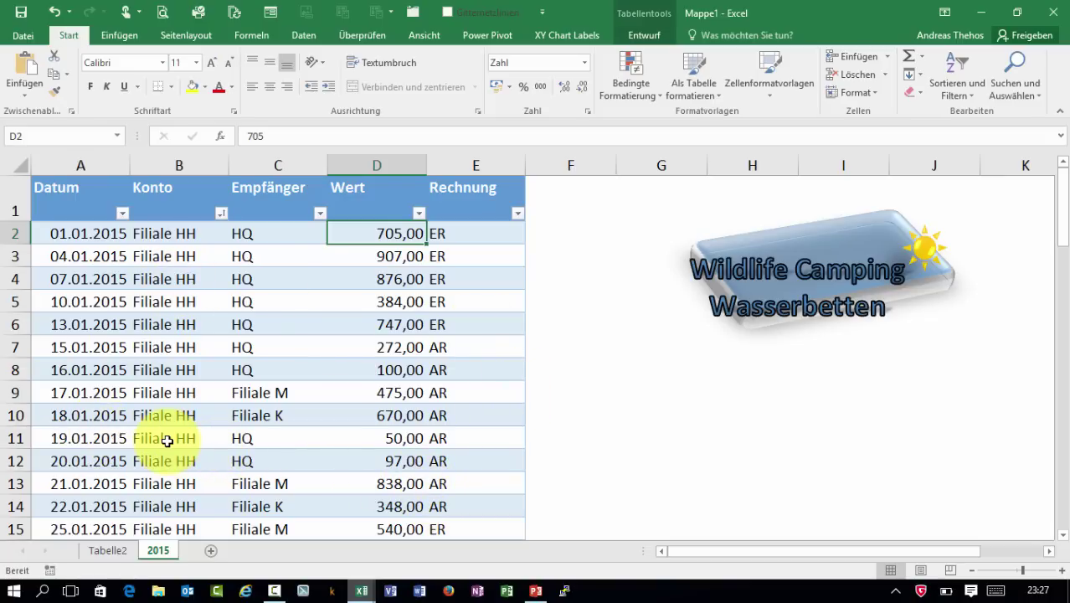
left_click(383, 440)
type("0")
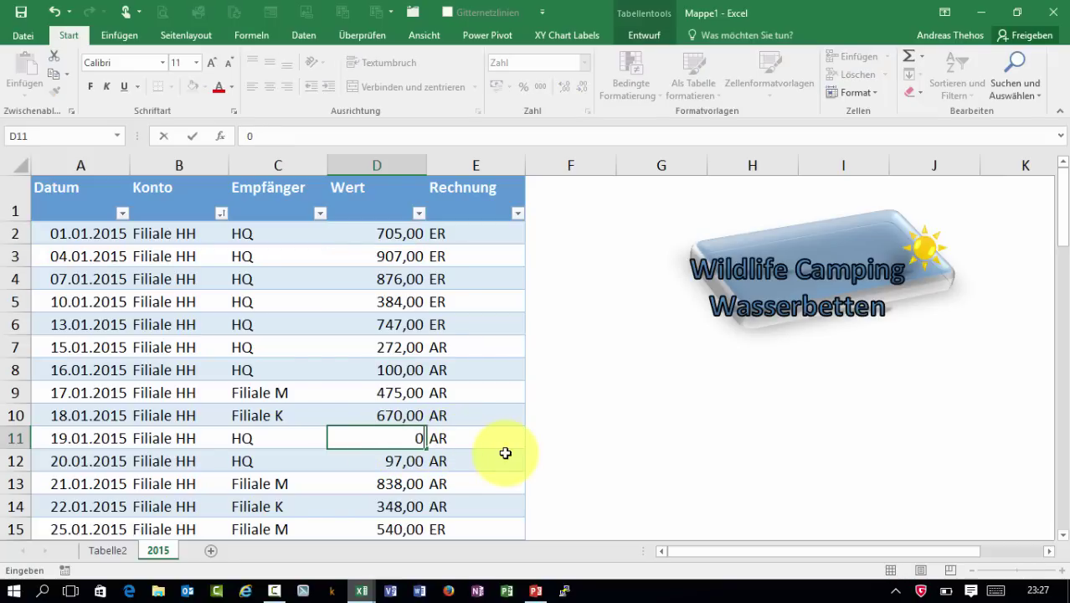
key("Return")
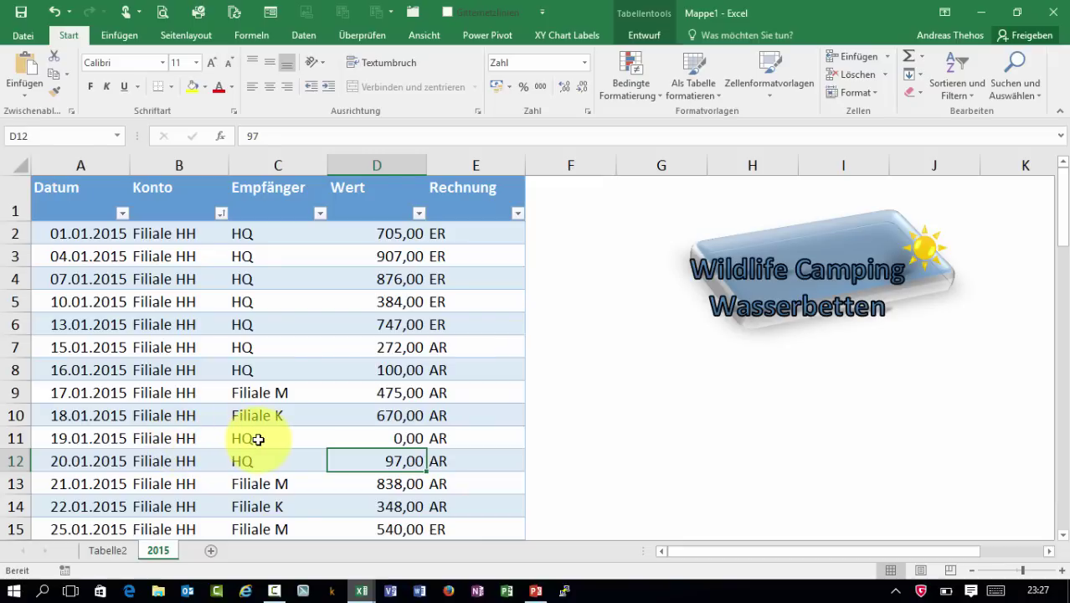
left_click(381, 442)
type("1")
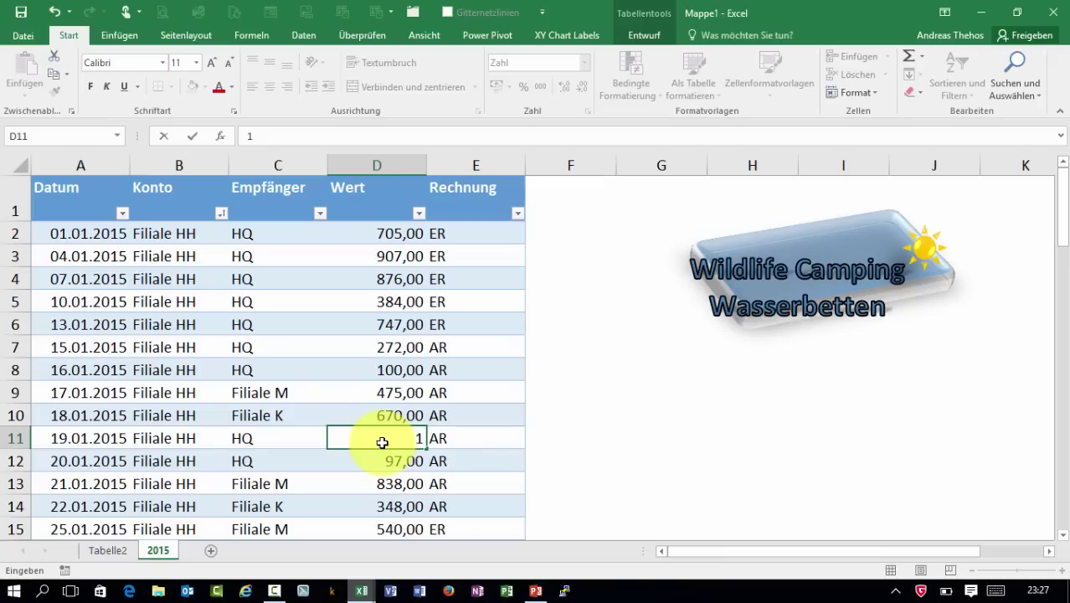
key("Return")
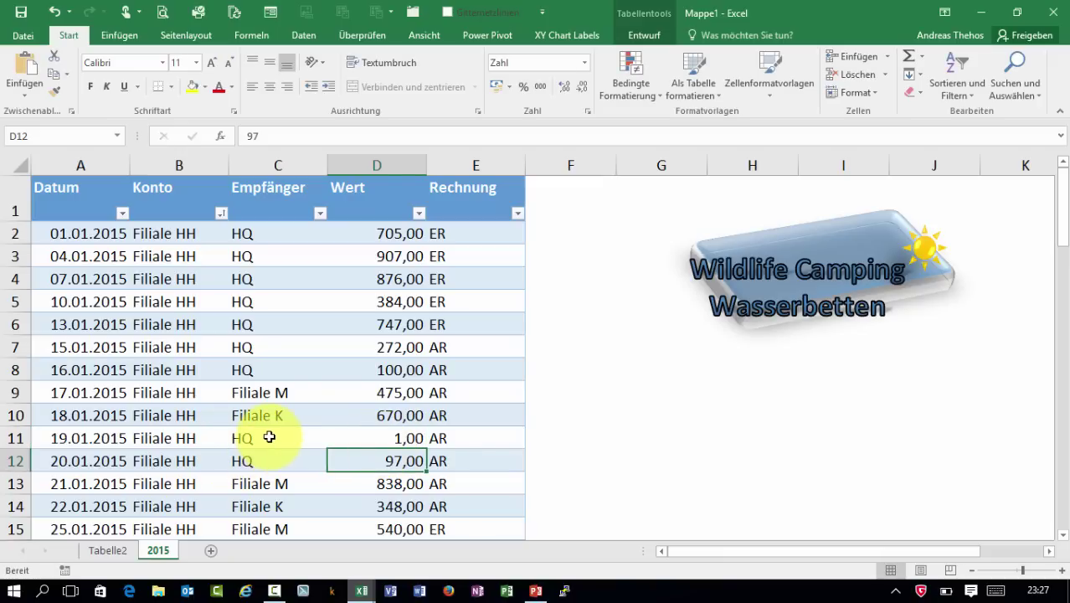
Find and select the matching 50 ER entry in row 64 for comparison
scroll(205, 446, "down", 1)
scroll(205, 447, "down", 4)
scroll(206, 446, "down", 1)
scroll(203, 450, "down", 2)
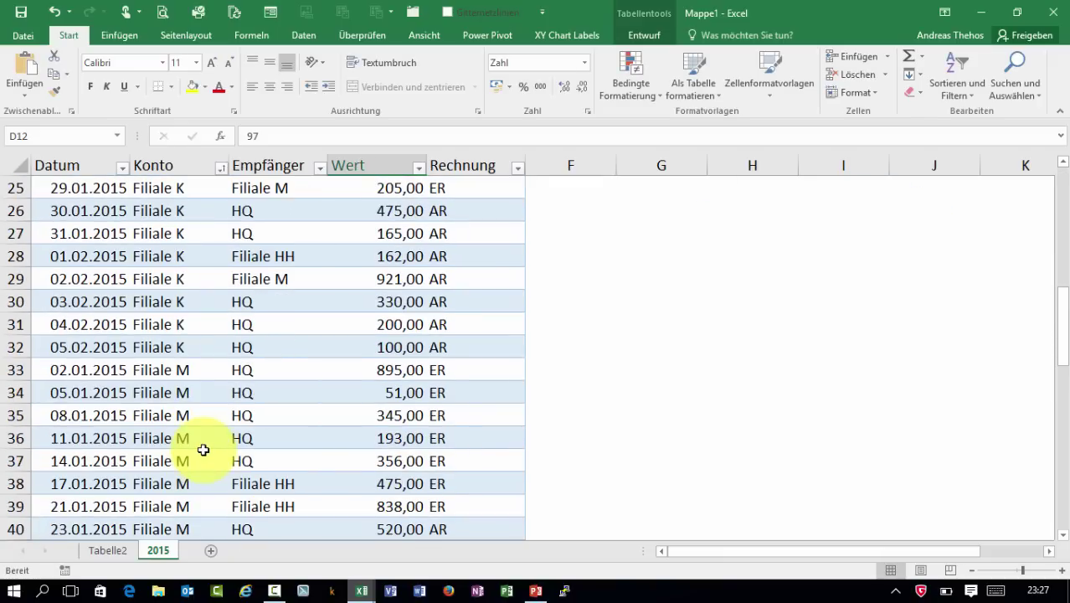
scroll(202, 450, "down", 5)
scroll(203, 447, "down", 3)
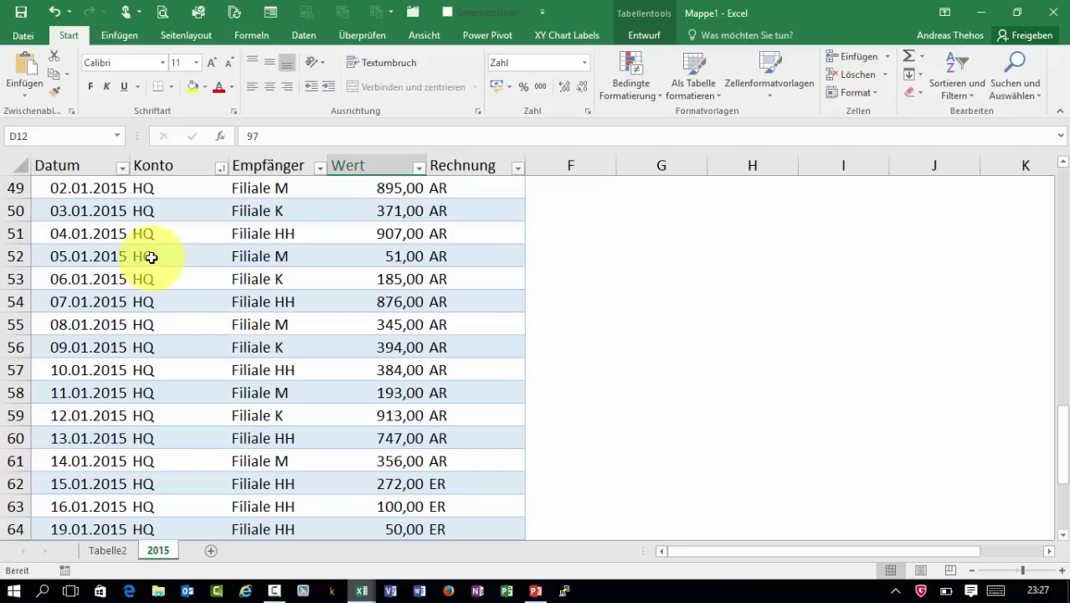
mouse_move(151, 529)
left_mouse_down()
mouse_move(482, 545)
mouse_move(189, 463)
left_mouse_up()
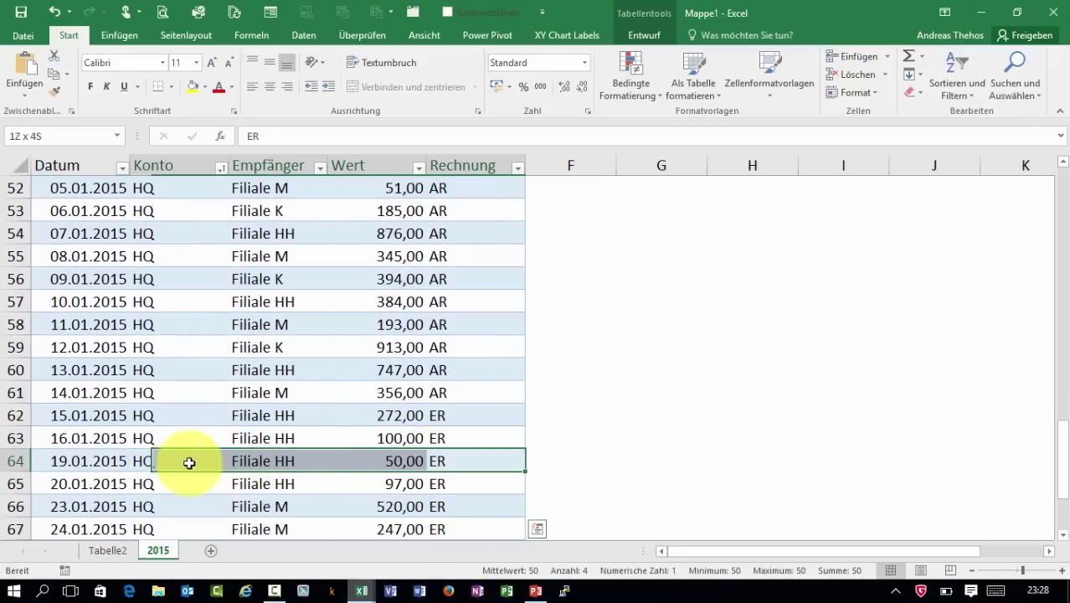
Refresh the PivotTable on Tabelle2 with the changed source data
left_click(108, 551)
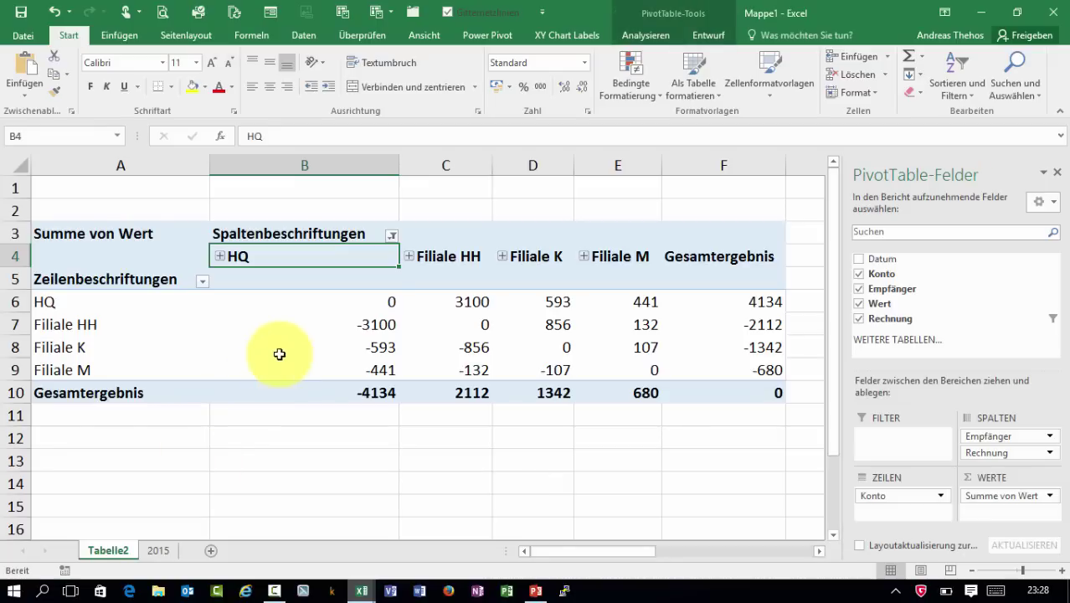
left_click(279, 352)
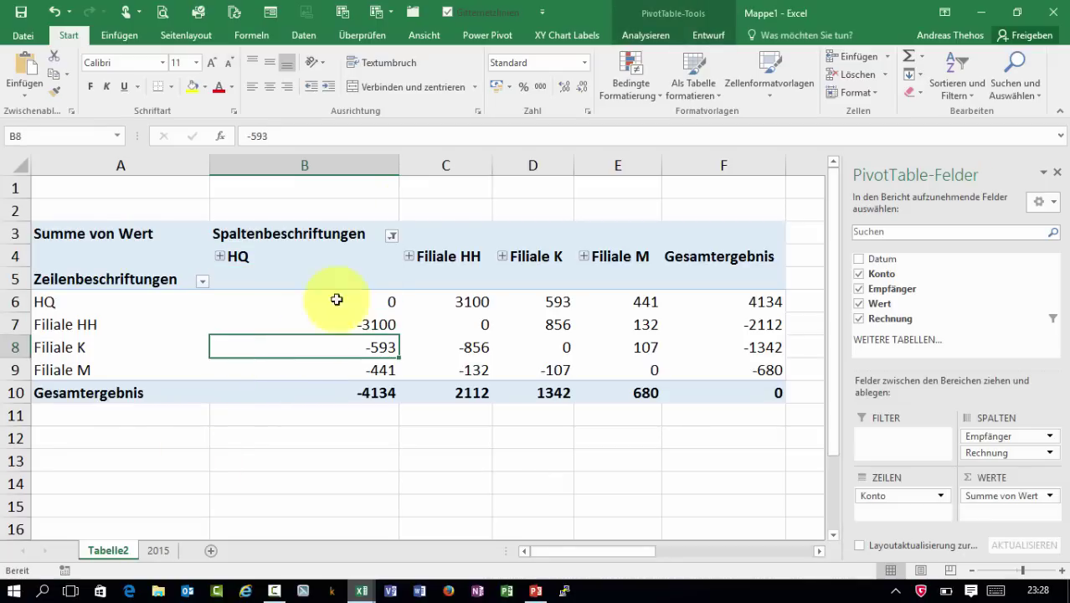
left_click(657, 38)
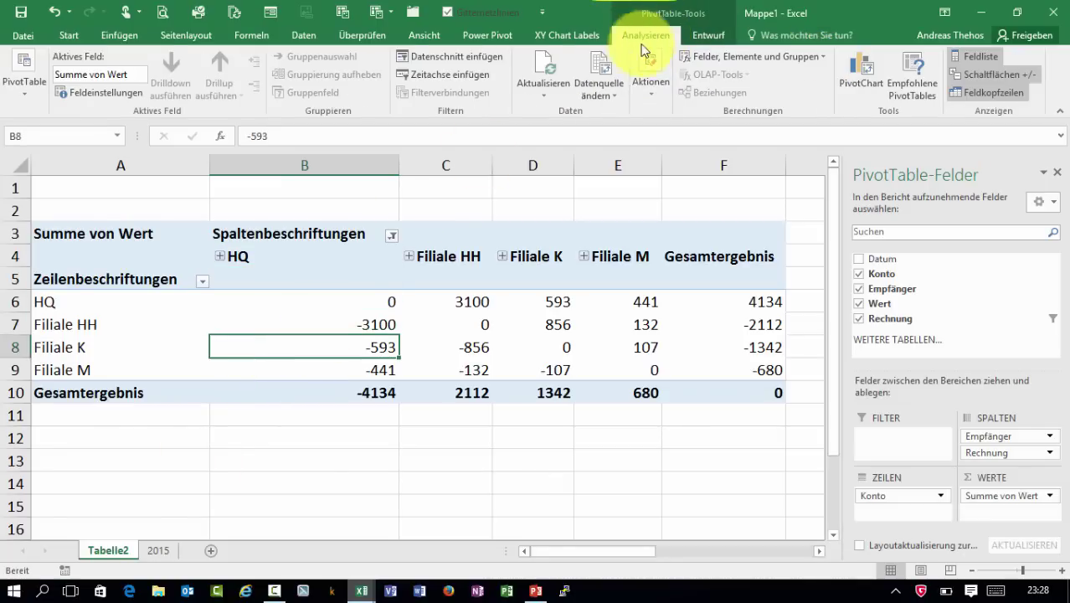
left_click(543, 67)
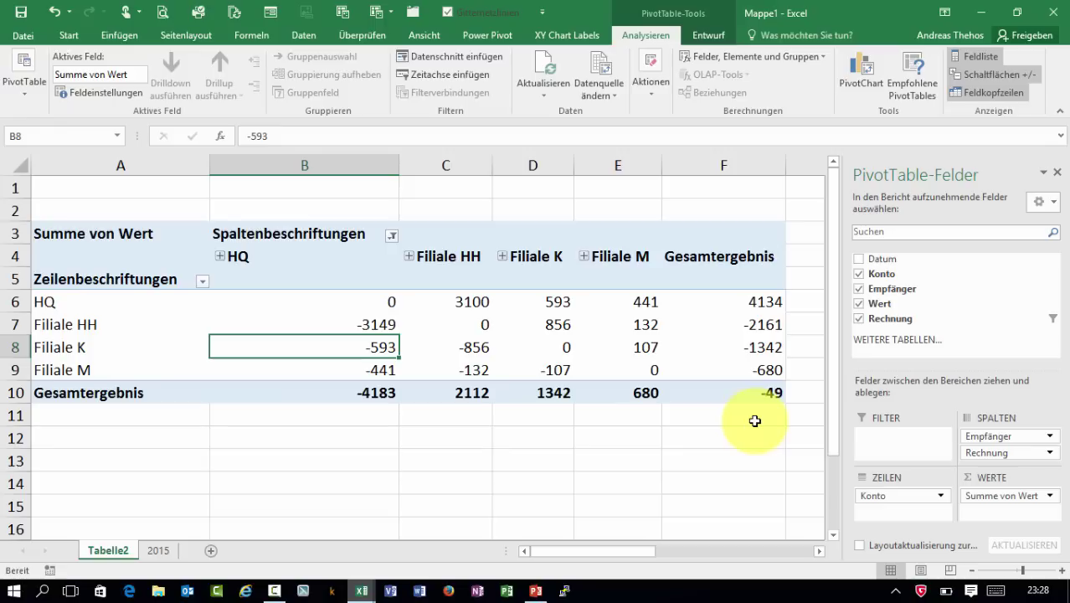
Check the refreshed balances: Filiale HH to HQ at -3149 and the 3100 balance in C6
left_click(366, 323)
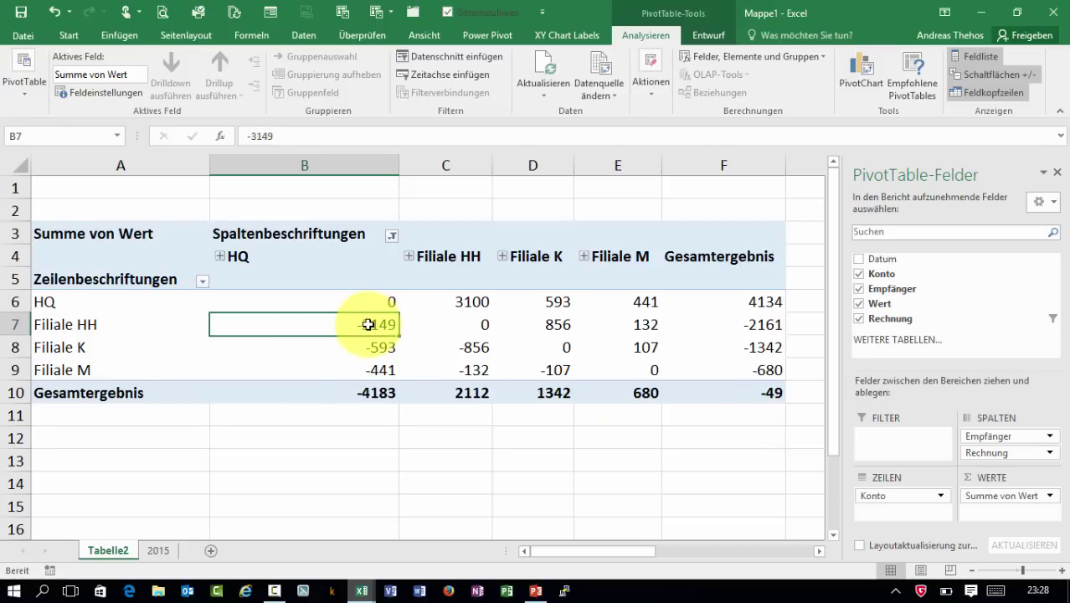
left_click_drag(381, 324, 453, 303)
left_click(370, 322)
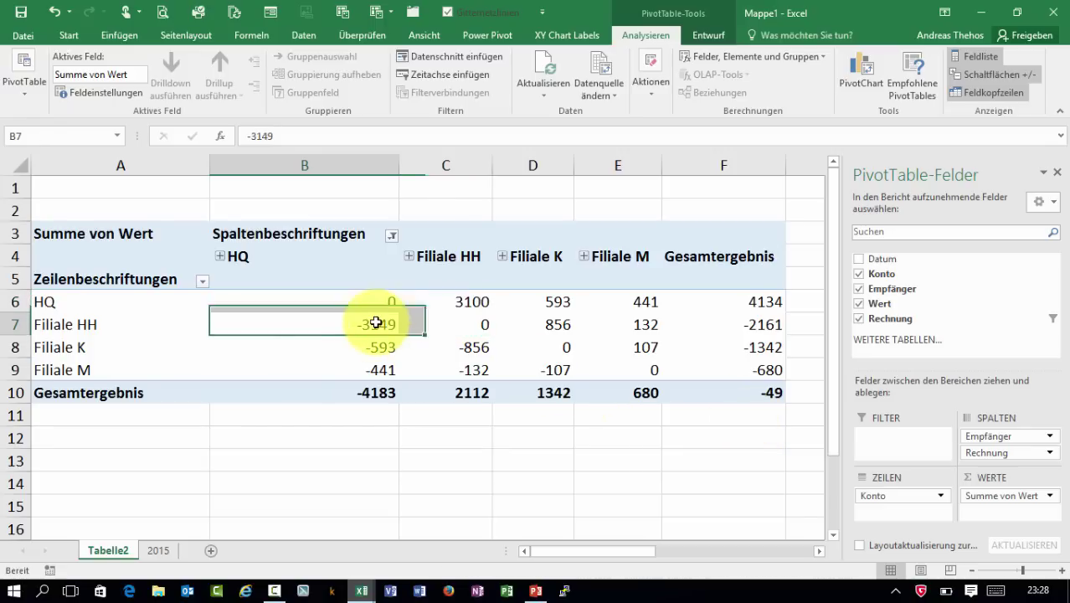
left_click(437, 303)
left_click(381, 323)
left_click(425, 303)
left_click(375, 325)
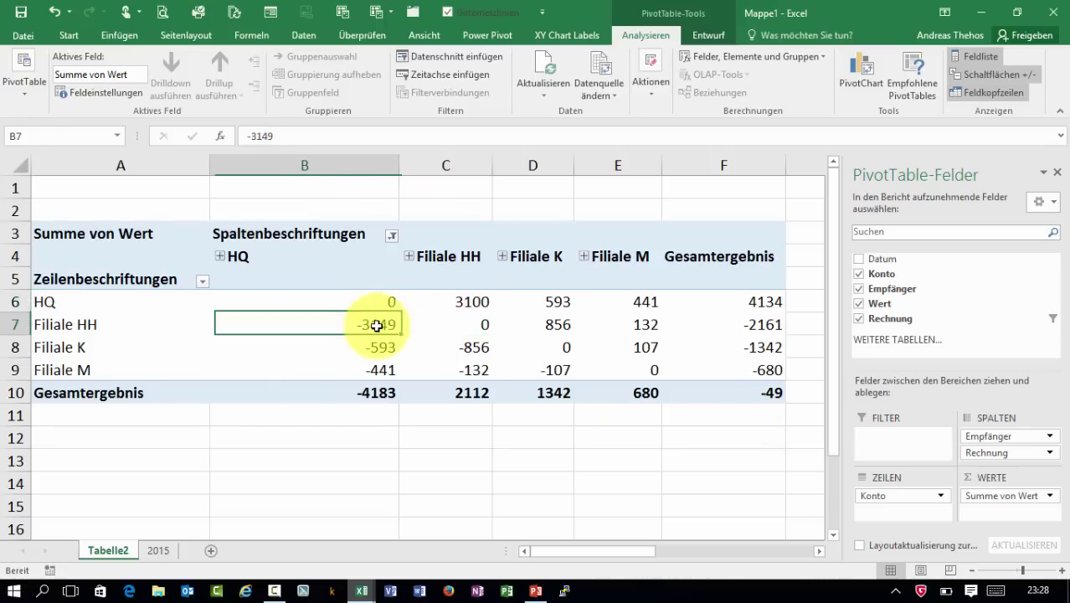